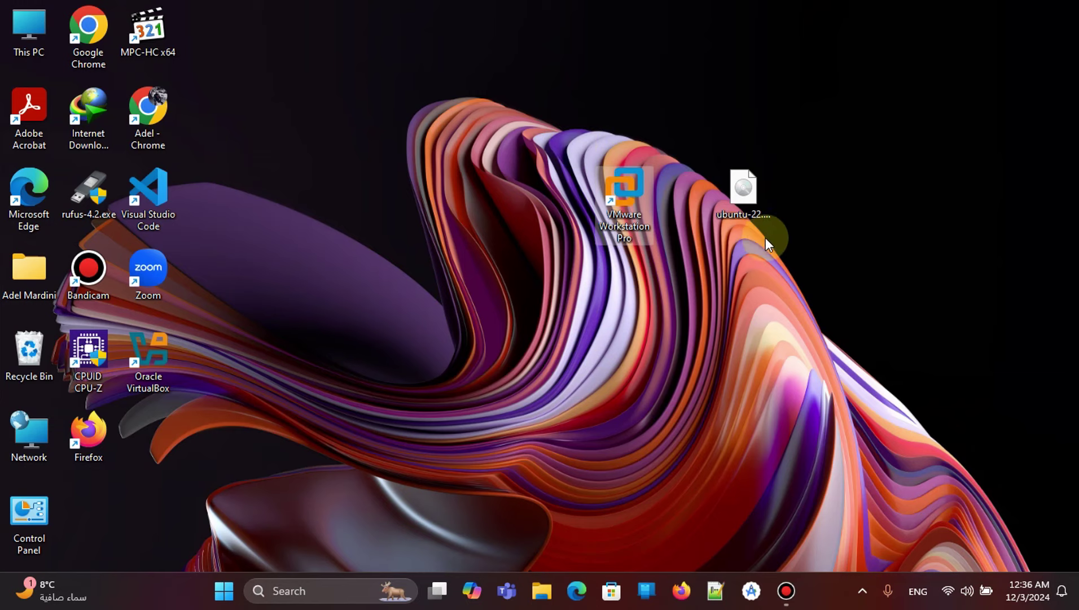
Launch Chrome, search 'ubuntu download', and open the Download Ubuntu Desktop page.
left_click(749, 197)
left_click_drag(809, 148, 691, 281)
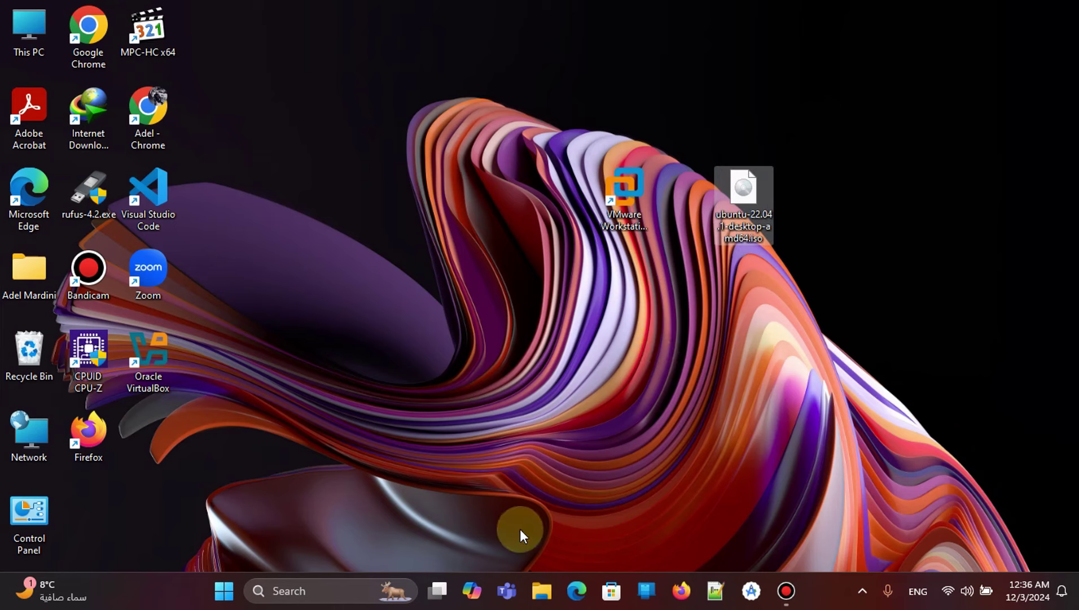
double_click(144, 119)
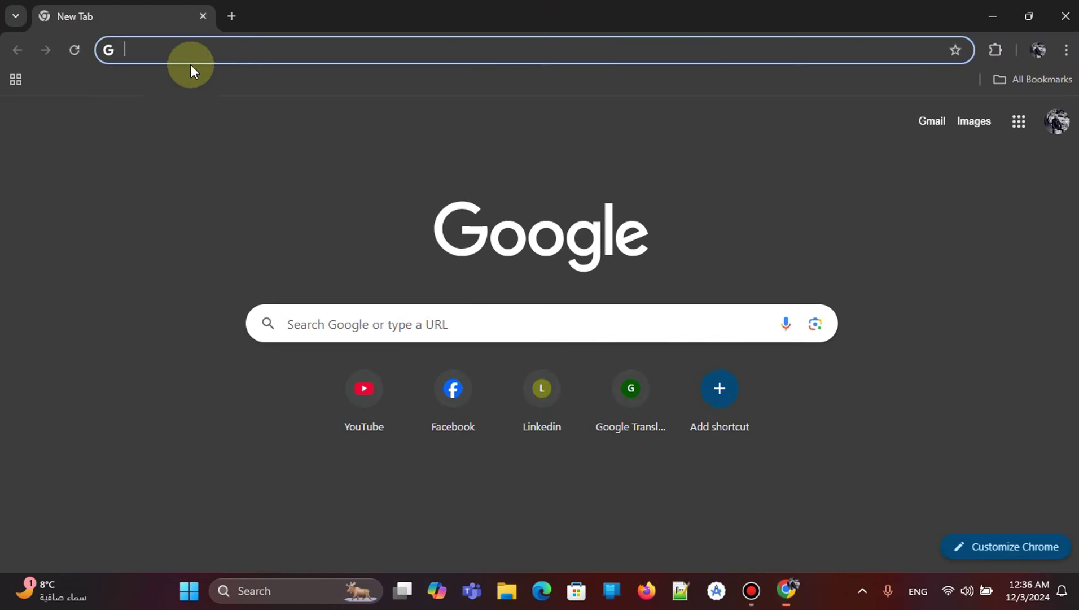
left_click(181, 48)
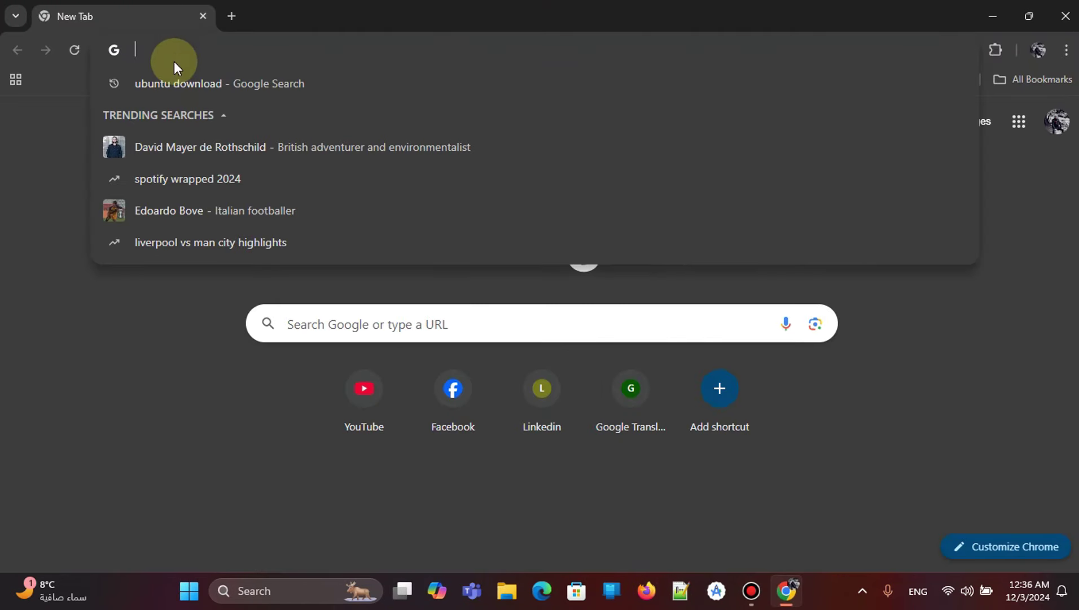
type("ubuntu")
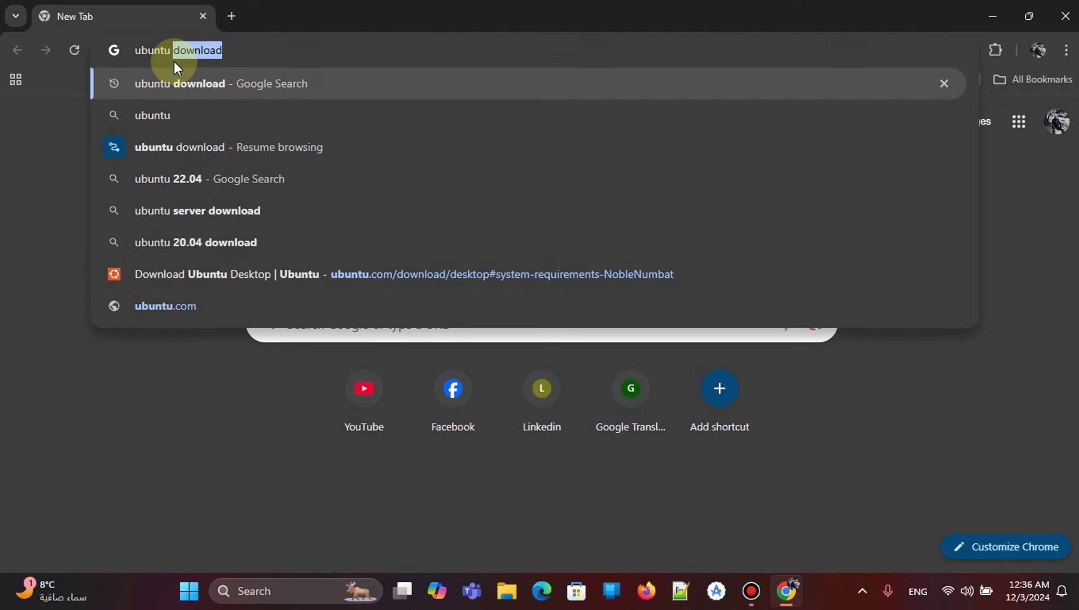
left_click(232, 85)
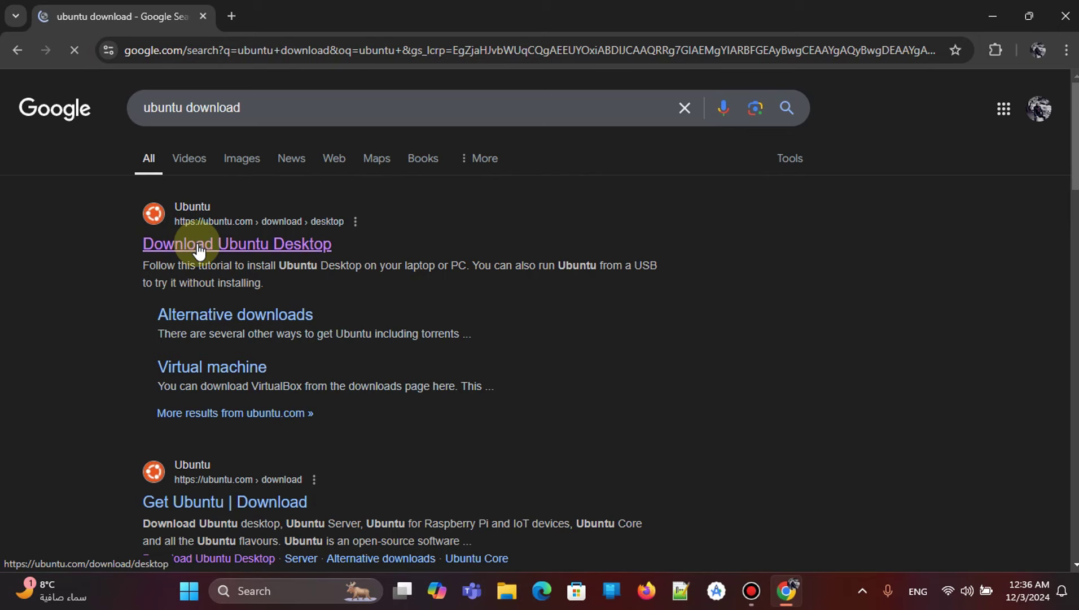
left_click(199, 250)
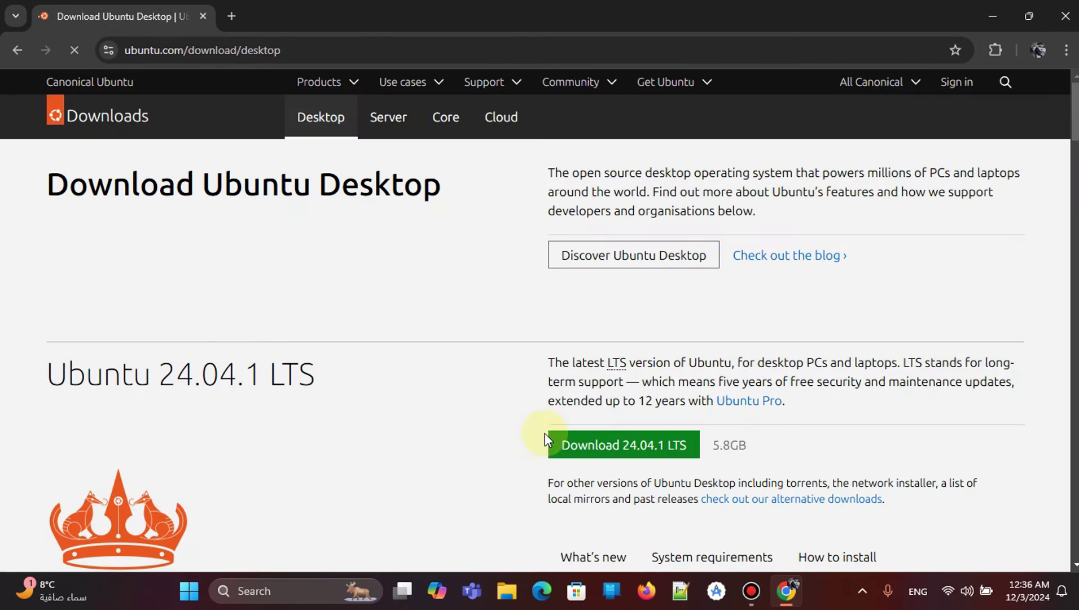
Scroll through the page reviewing Ubuntu 24.04.1 LTS (5.8GB) and Ubuntu 24.10 (5.3GB).
scroll(545, 433, "down", 3)
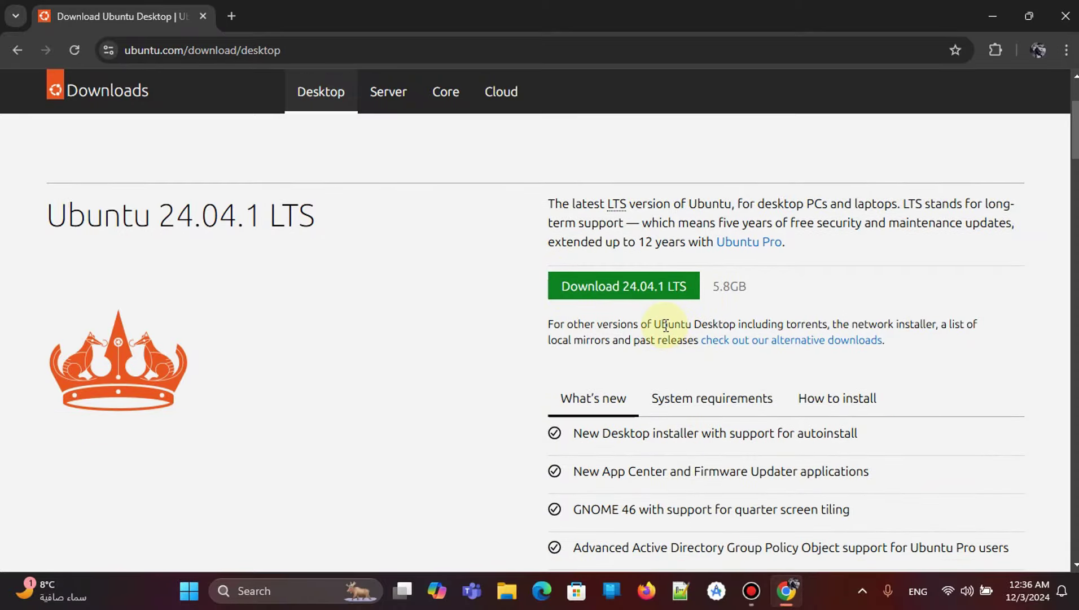
scroll(666, 326, "down", 10)
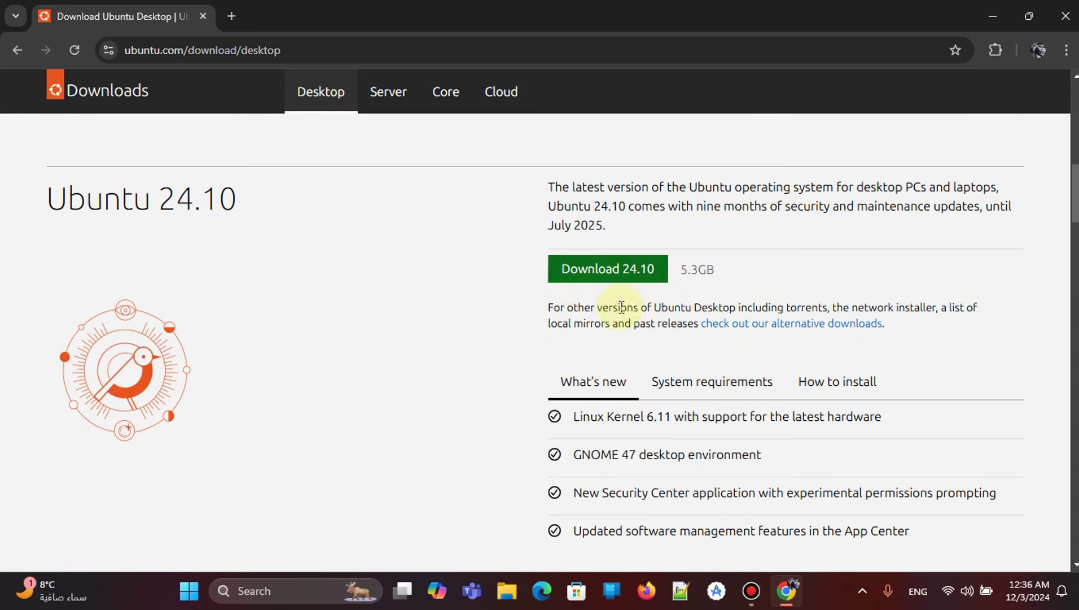
scroll(615, 310, "down", 3)
scroll(605, 345, "up", 1)
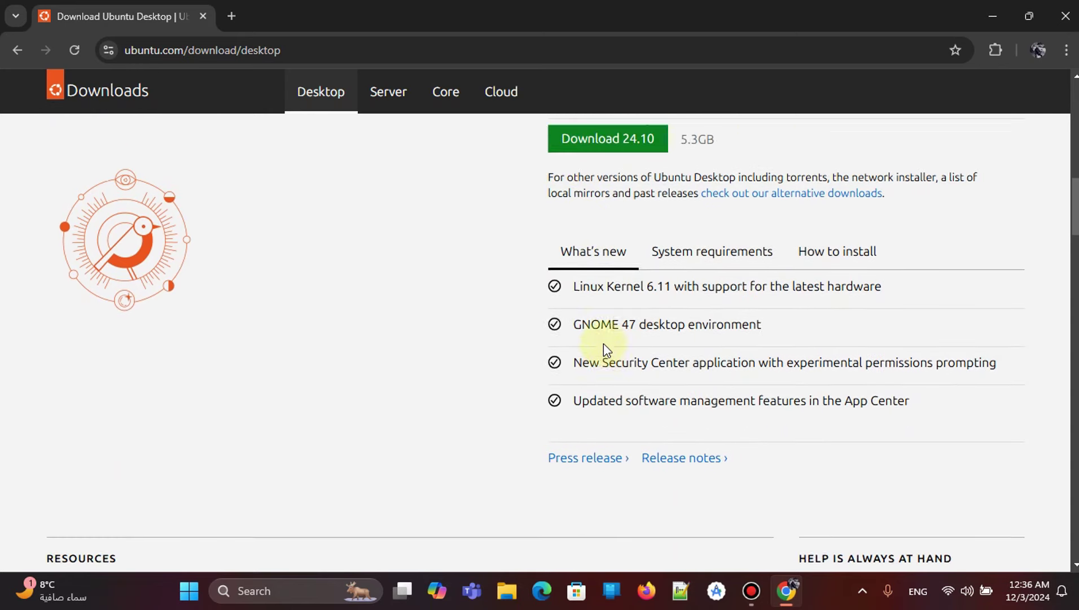
scroll(604, 344, "up", 11)
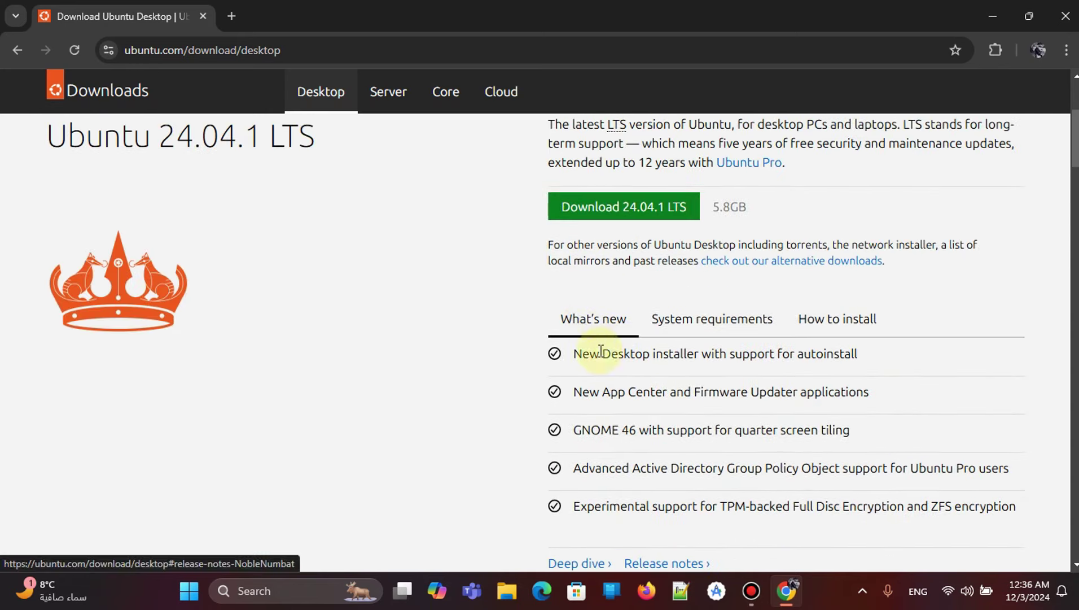
scroll(616, 384, "down", 3)
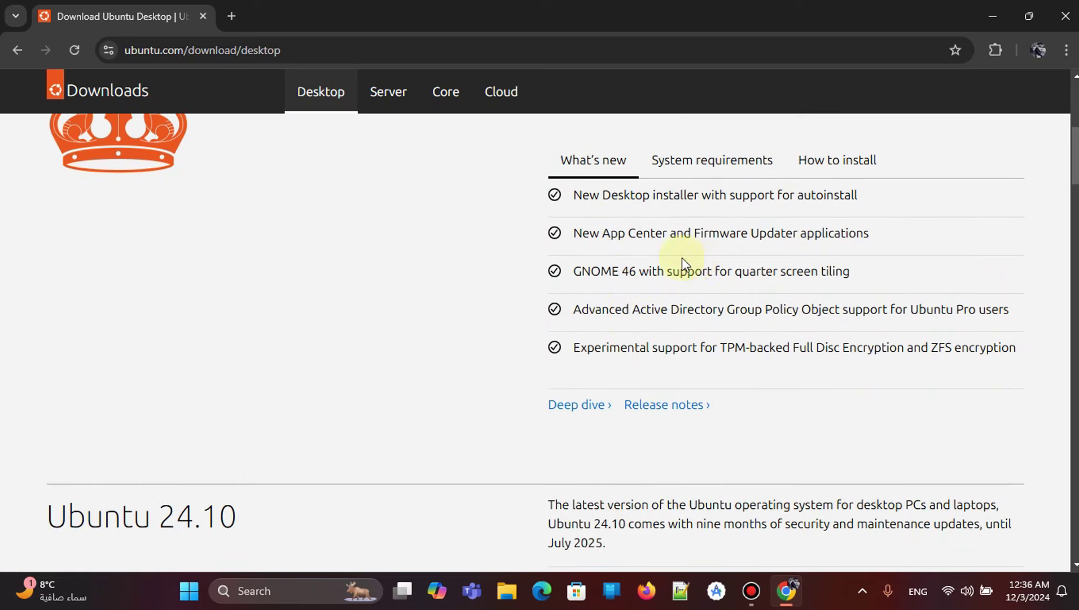
scroll(604, 420, "down", 1)
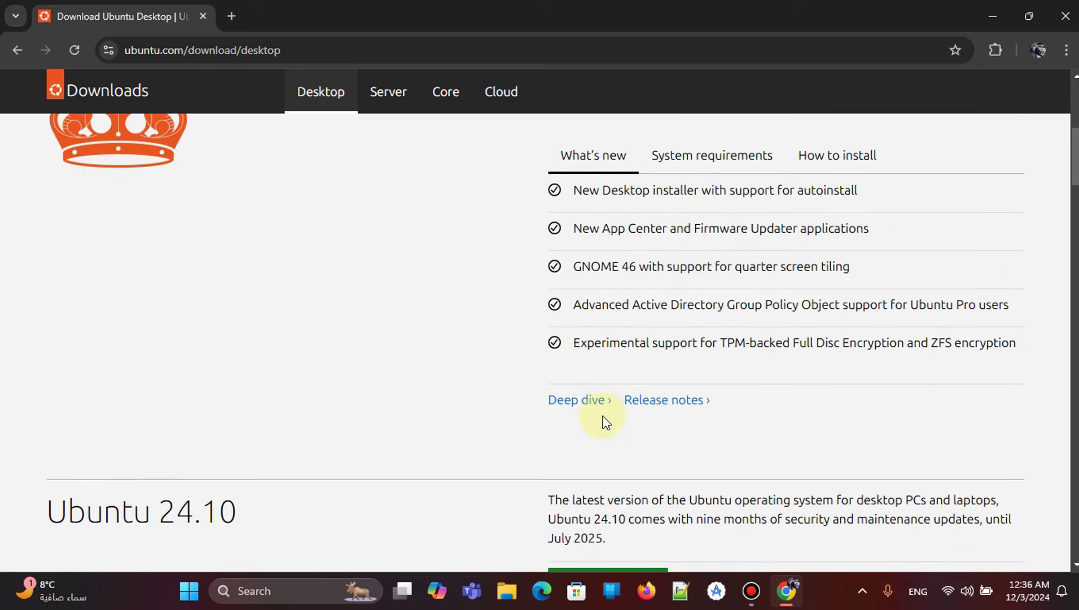
scroll(604, 422, "down", 5)
scroll(554, 338, "down", 3)
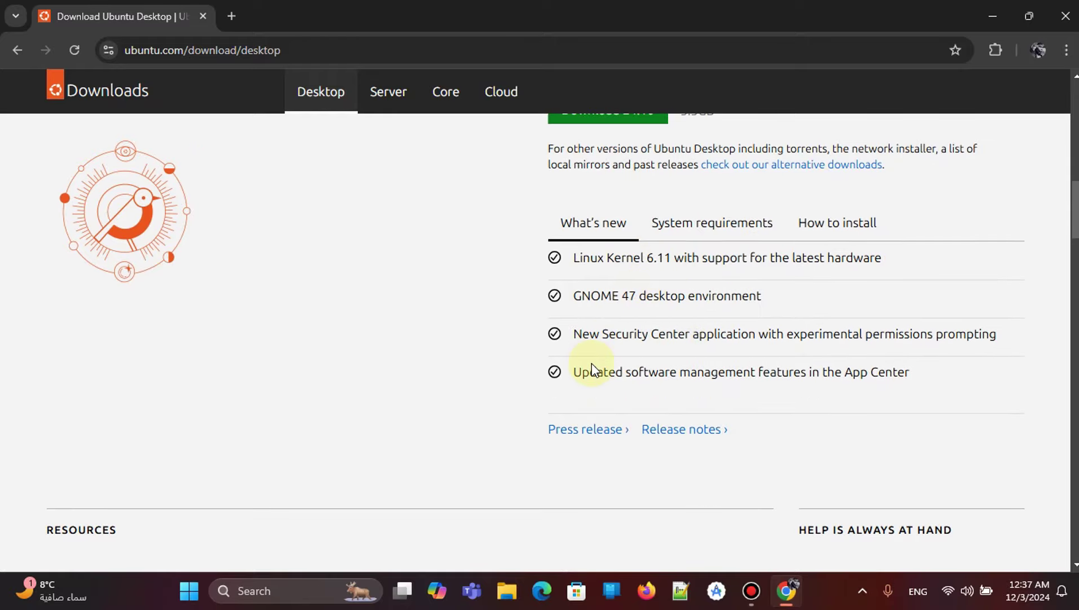
scroll(592, 364, "up", 9)
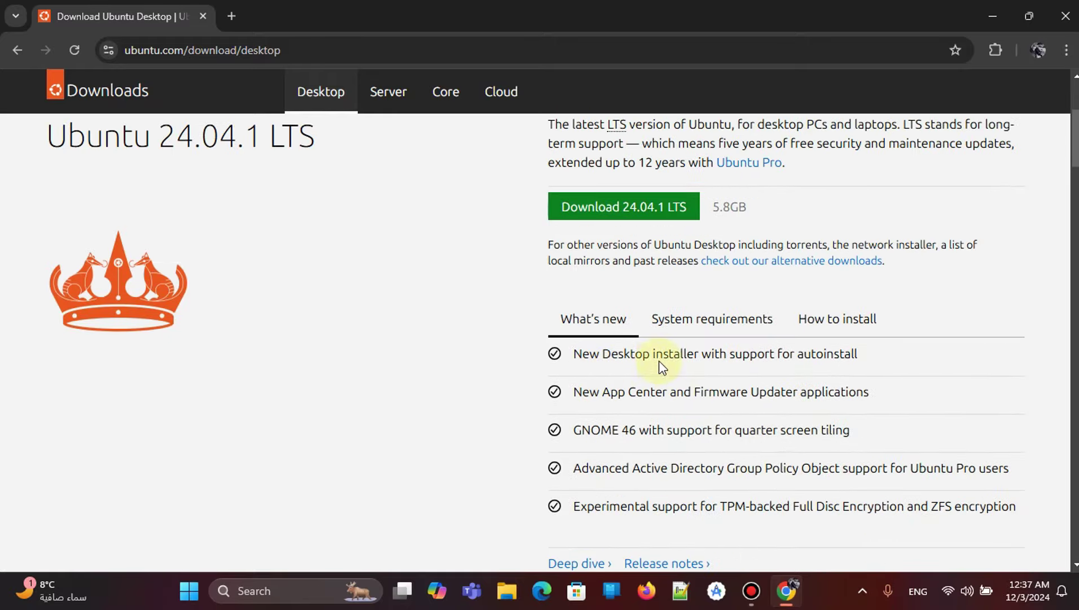
Review the 24.04.1 LTS system requirements, then highlight its three installation steps.
left_click(713, 317)
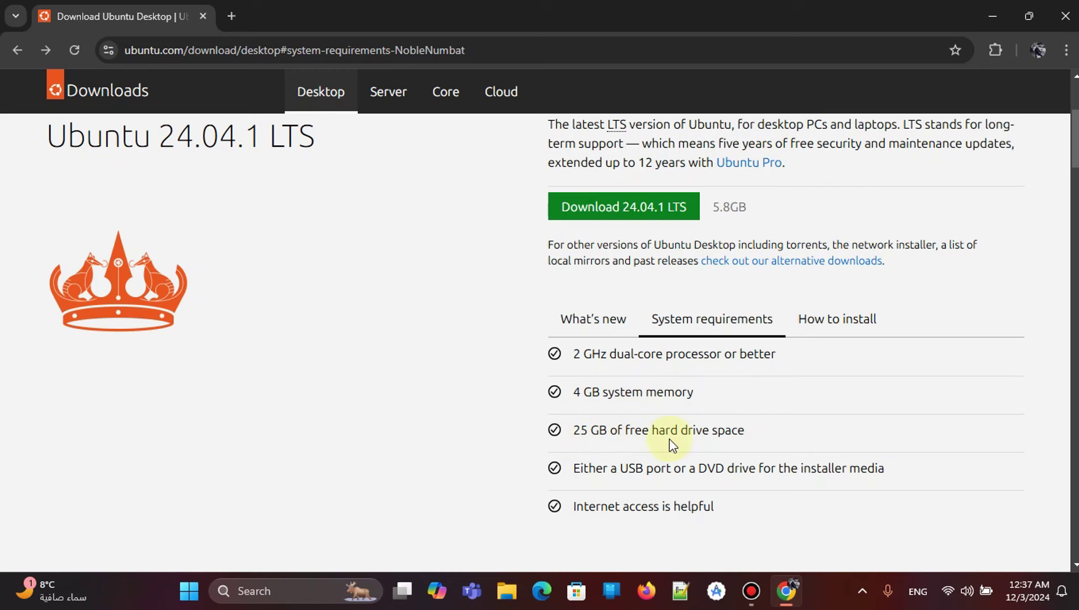
scroll(631, 465, "down", 3)
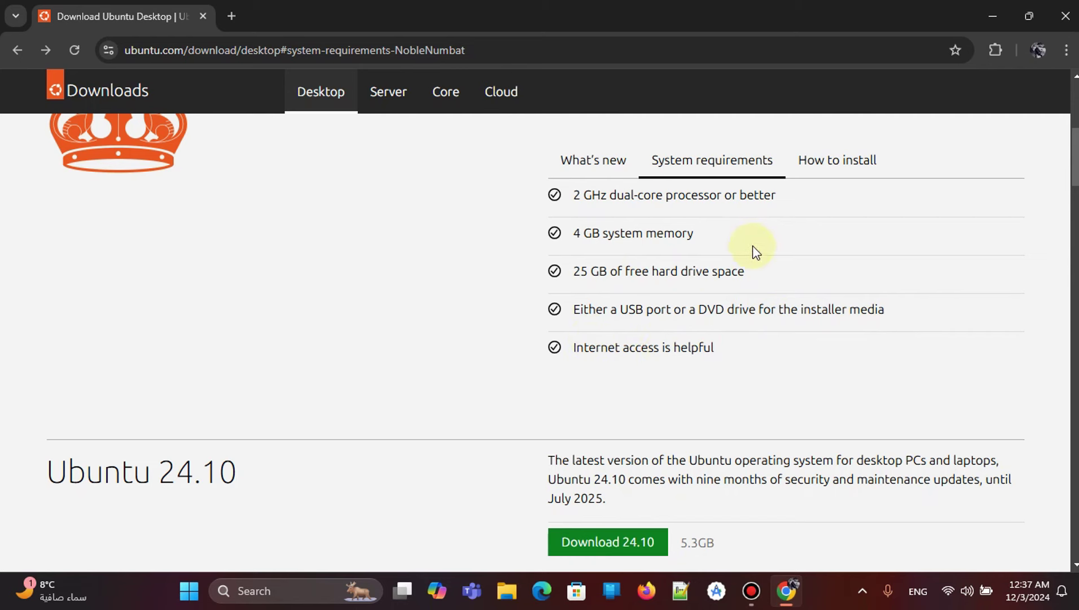
left_click(841, 160)
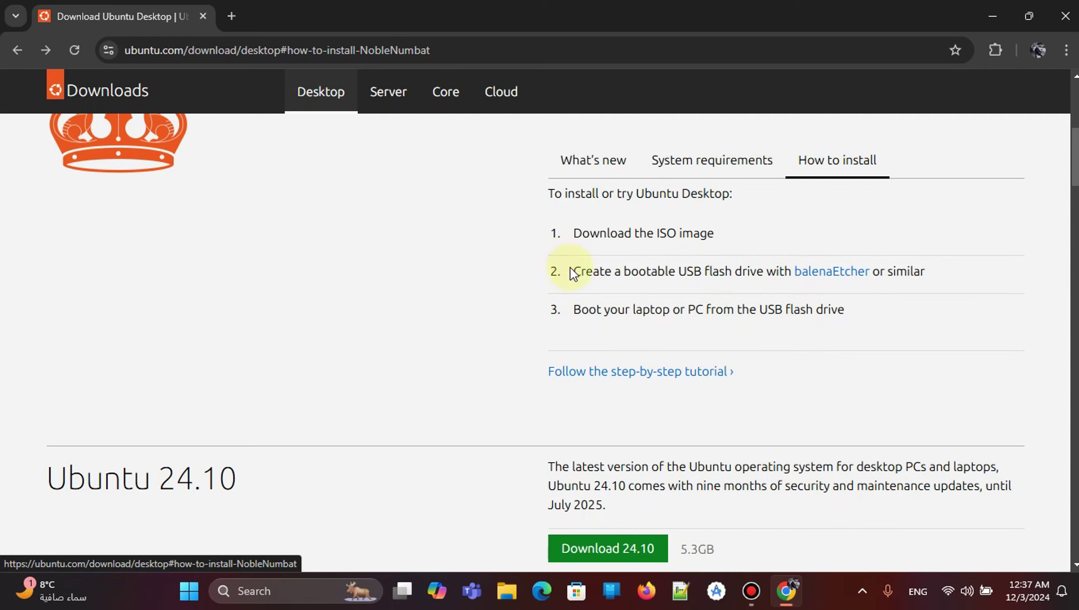
left_click_drag(544, 233, 722, 235)
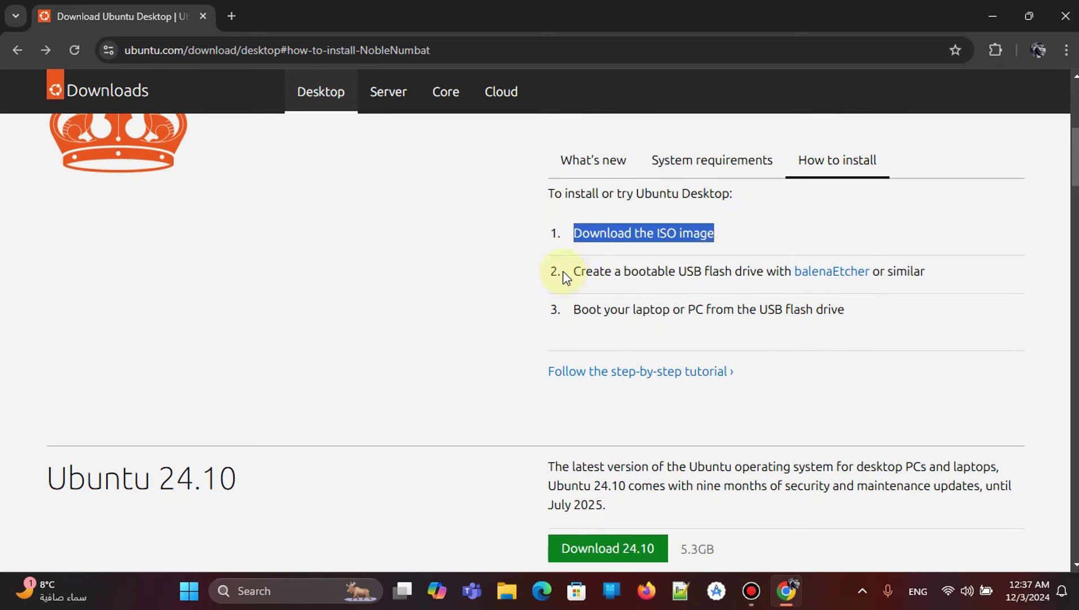
left_click_drag(566, 276, 868, 316)
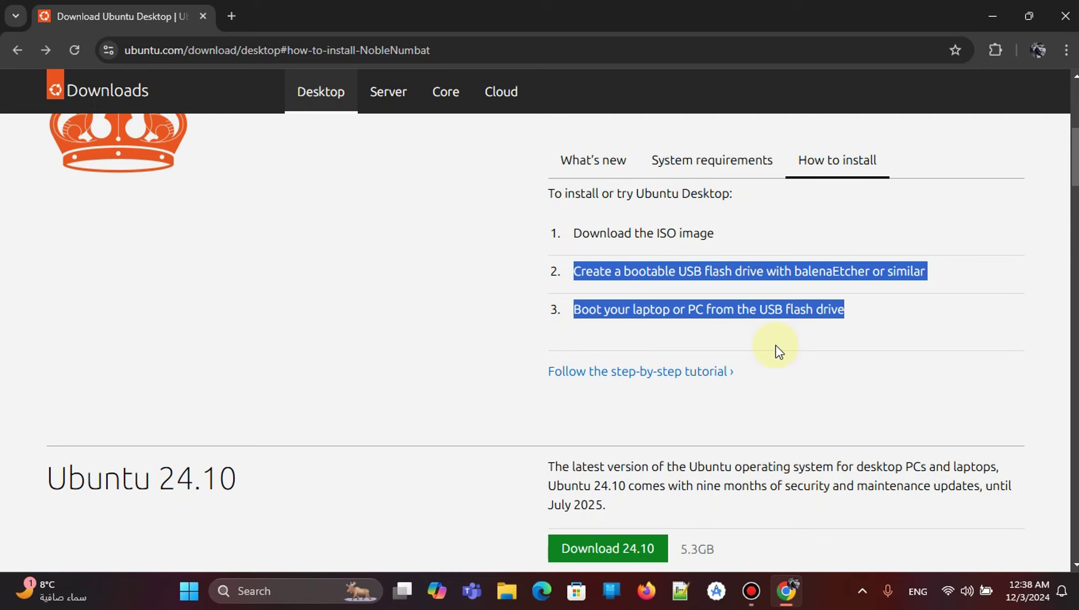
Clear the highlight, scroll back up, and start downloading Ubuntu 24.04.1 LTS.
left_click(770, 243)
scroll(700, 361, "up", 4)
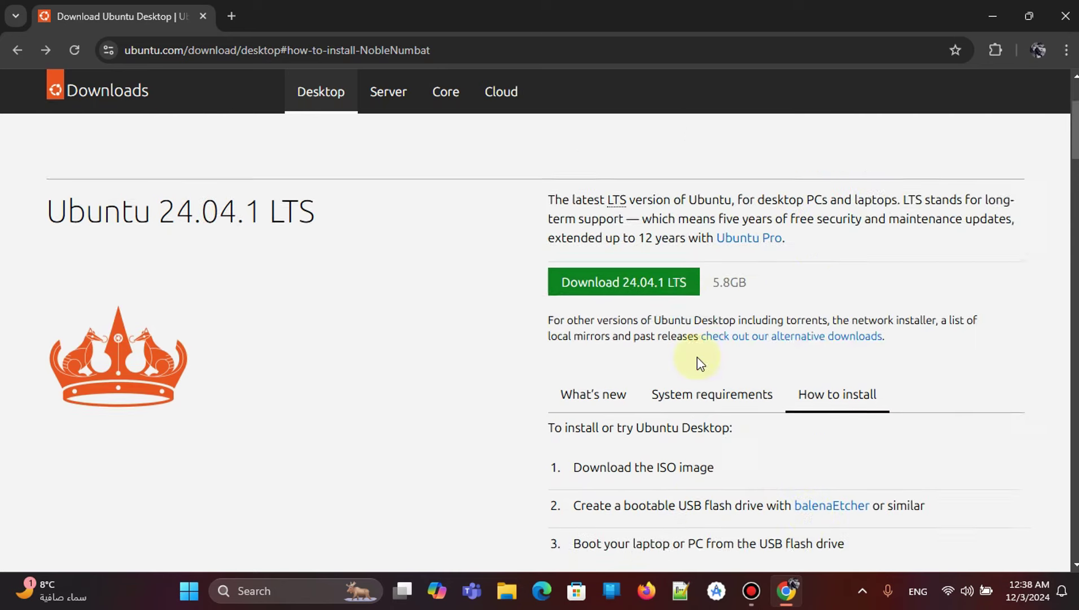
scroll(650, 339, "up", 2)
scroll(621, 372, "up", 2)
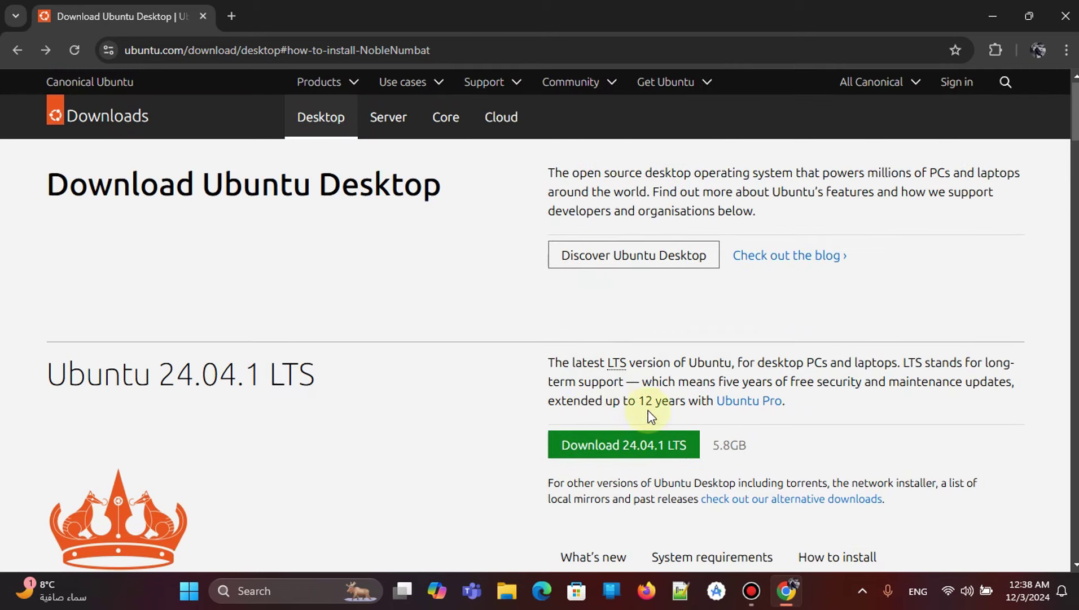
left_click(623, 448)
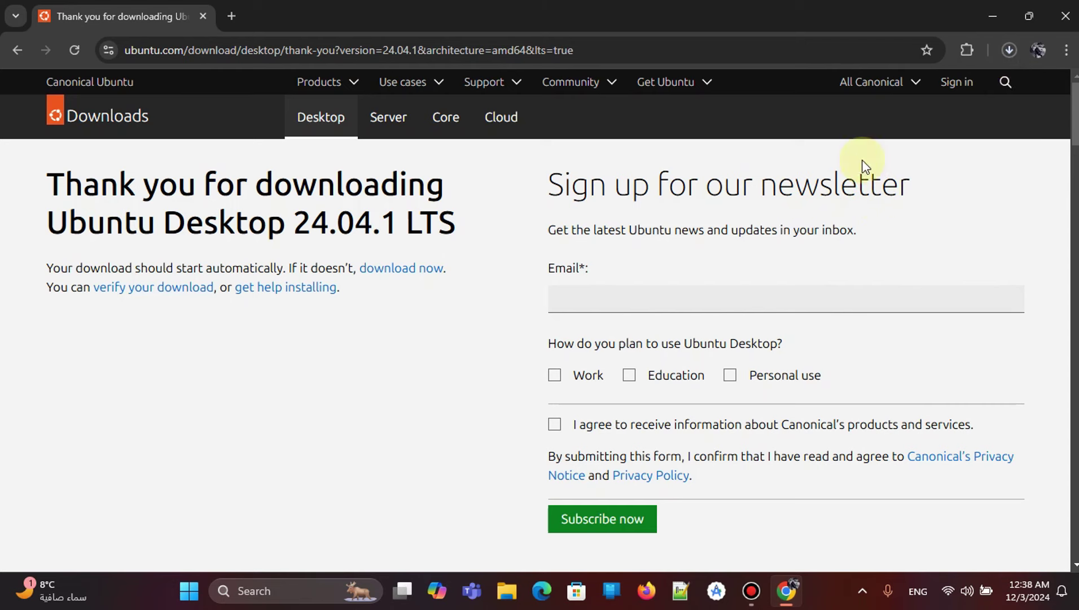
In the recent downloads list, pause and cancel the Ubuntu ISO download, then close the list.
left_click(1010, 51)
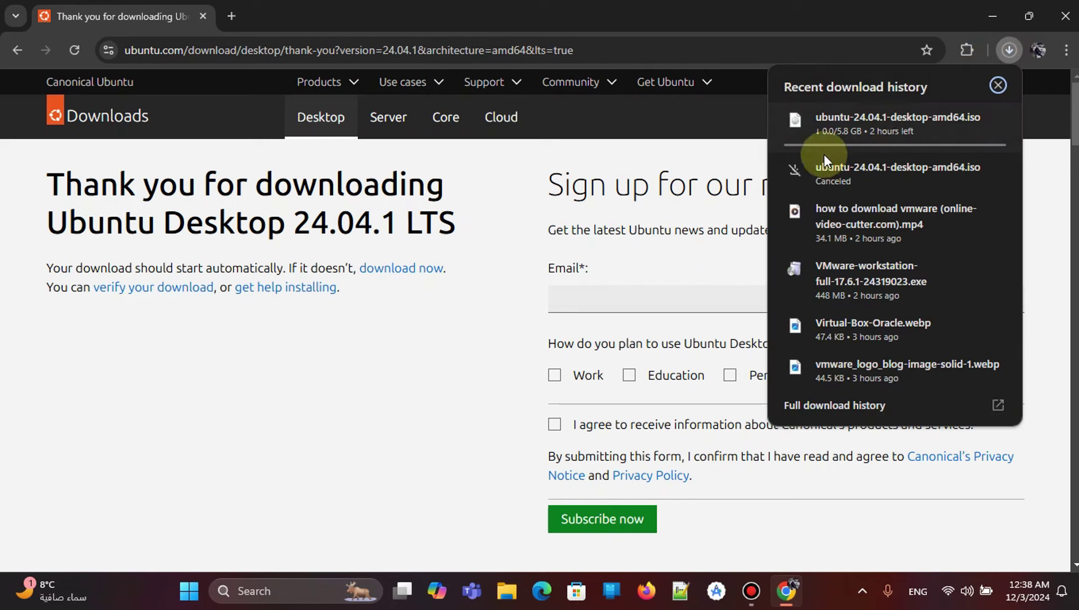
left_click(999, 84)
left_click(1010, 50)
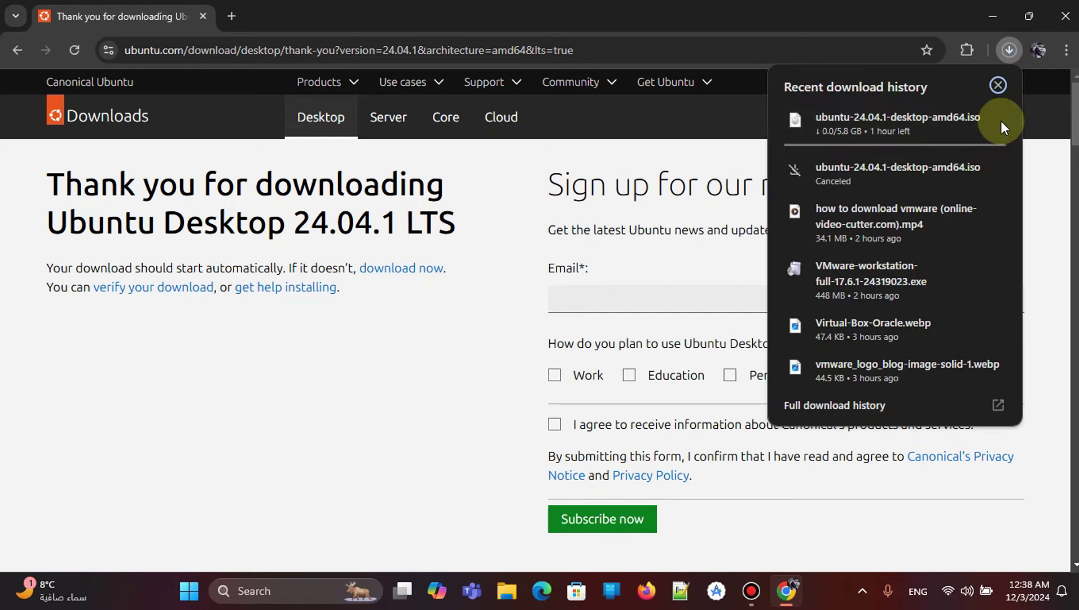
left_click(972, 118)
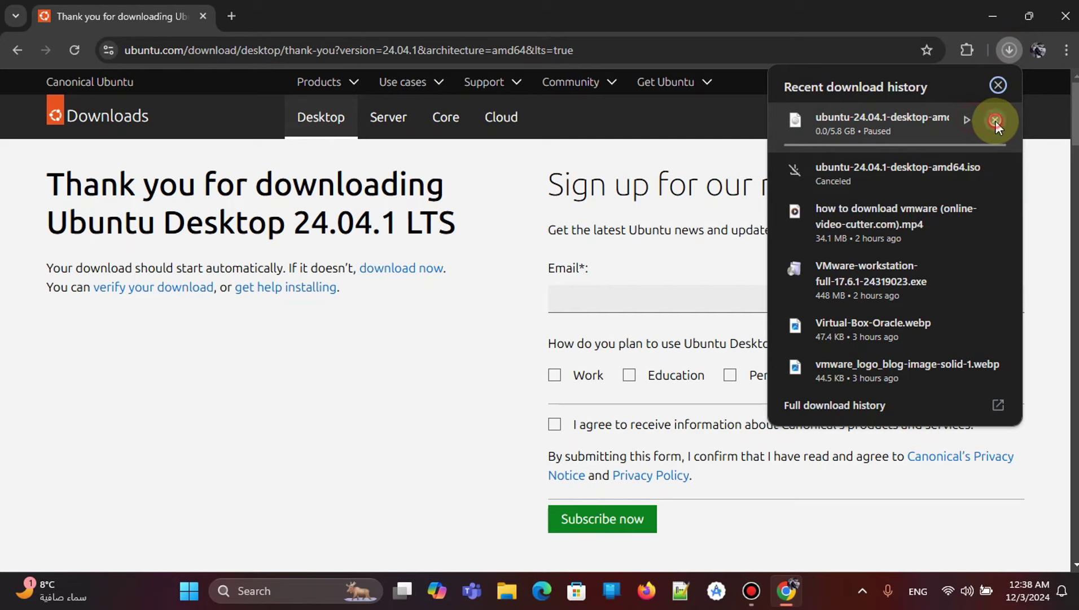
left_click(995, 120)
left_click(1036, 167)
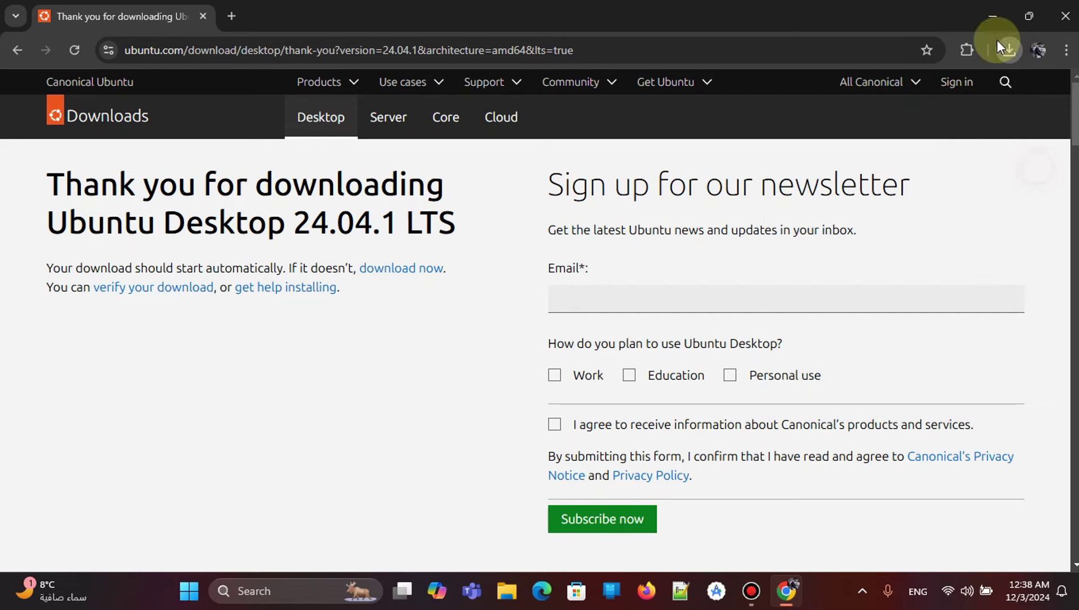
Minimize Chrome and start VMware Workstation Pro from its desktop shortcut.
left_click(996, 16)
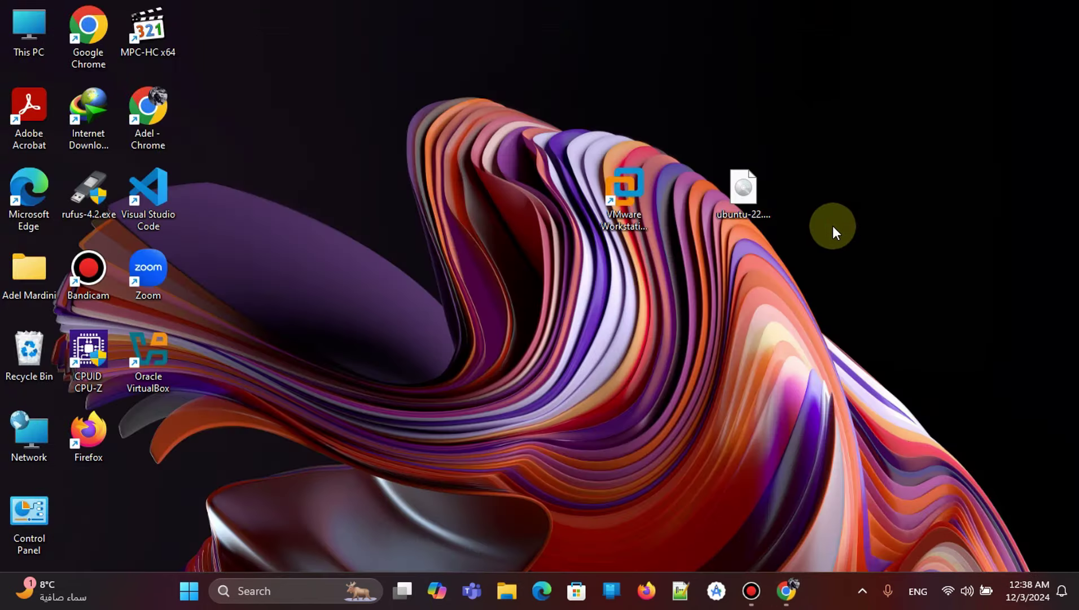
left_click(749, 189)
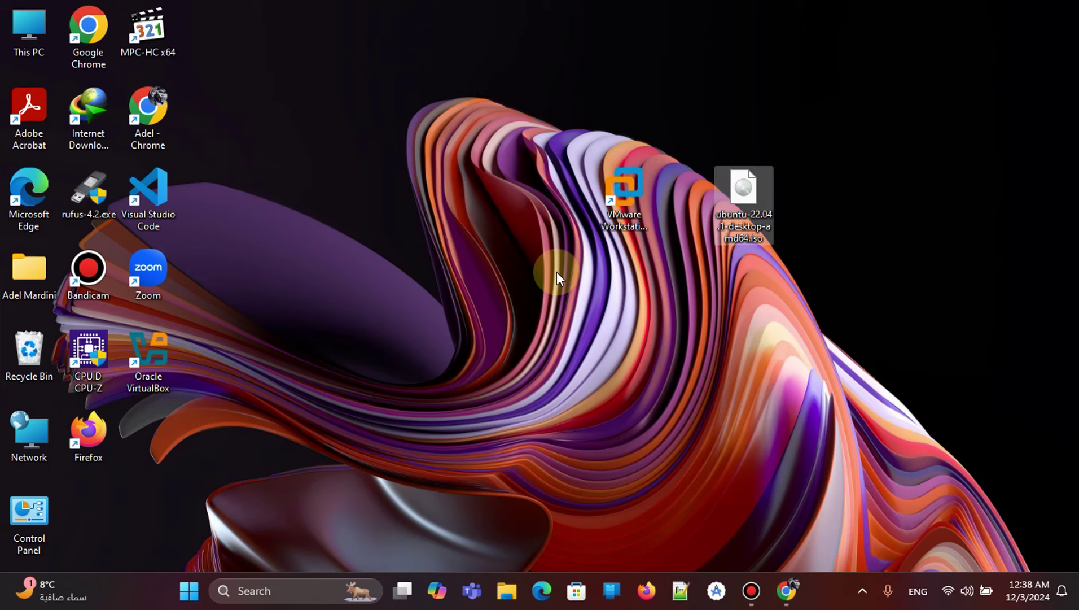
left_click(616, 203)
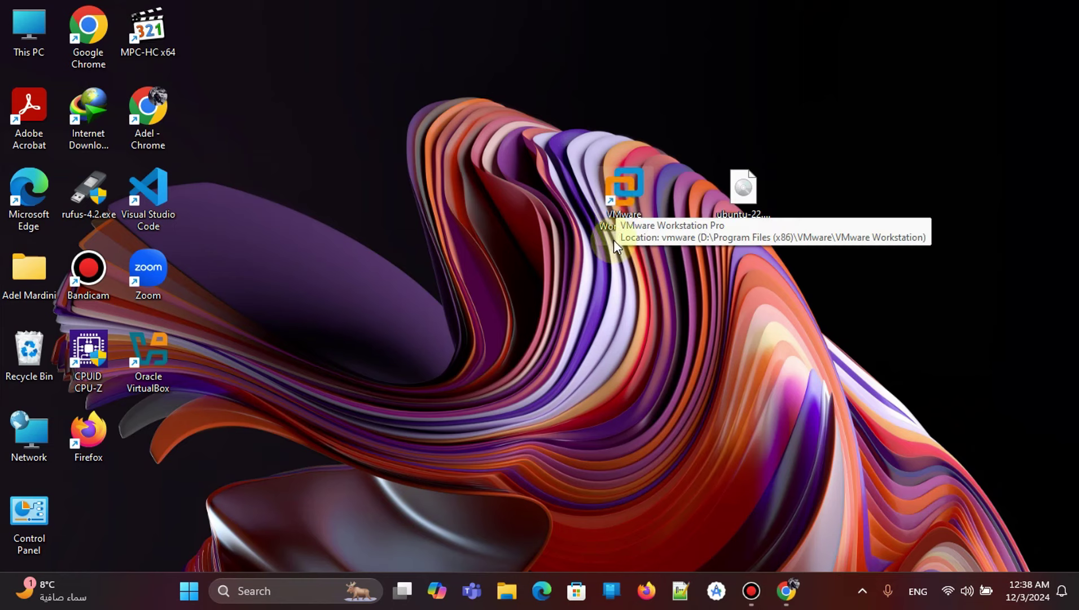
double_click(614, 229)
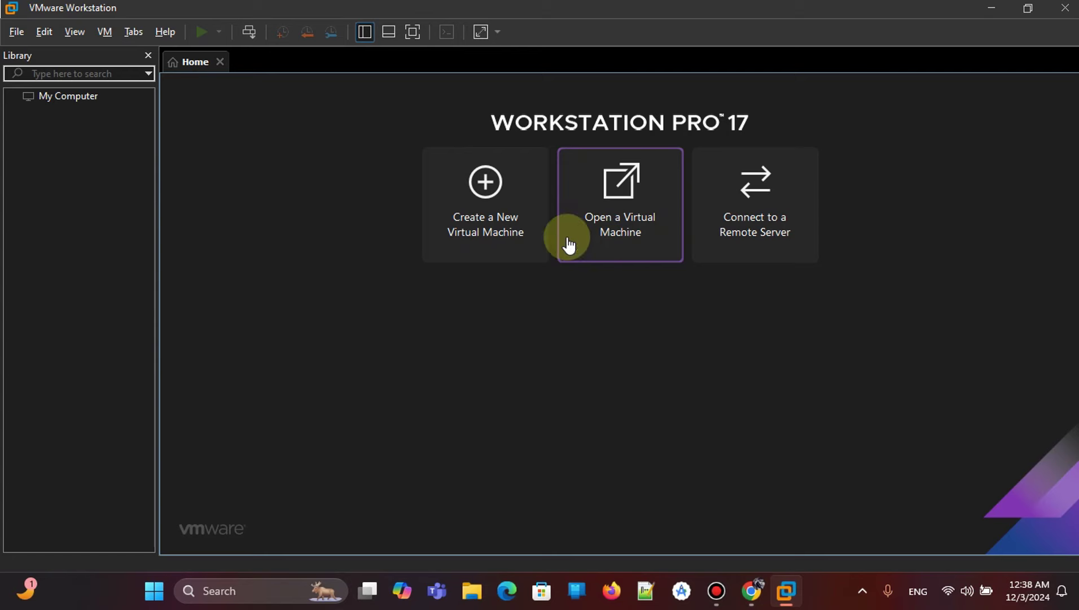
Start a Custom (advanced) new virtual machine, keeping Workstation 17.5 hardware compatibility.
left_click(489, 194)
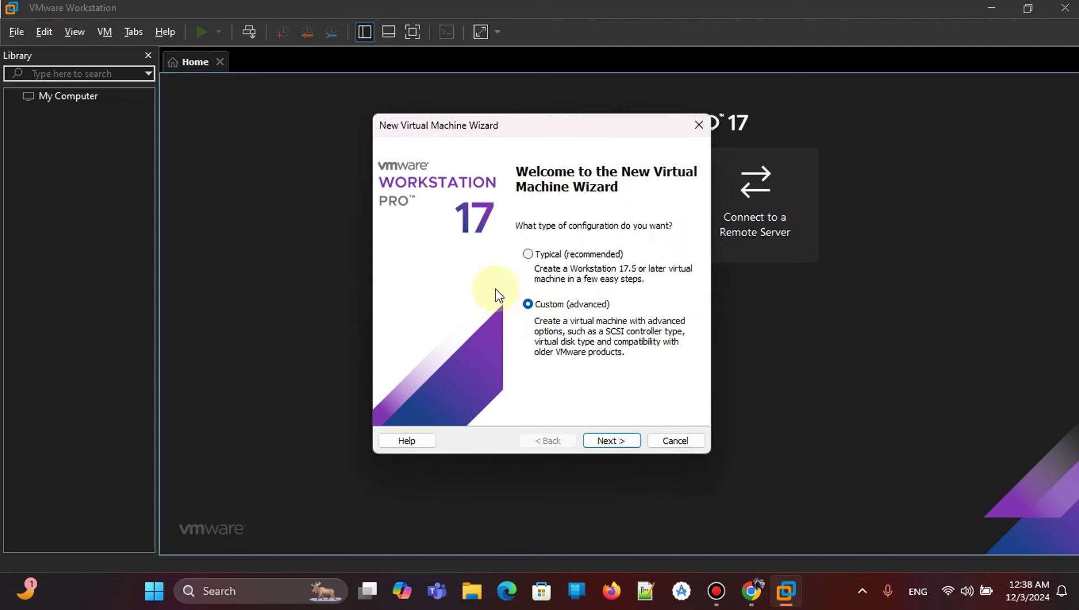
left_click(532, 254)
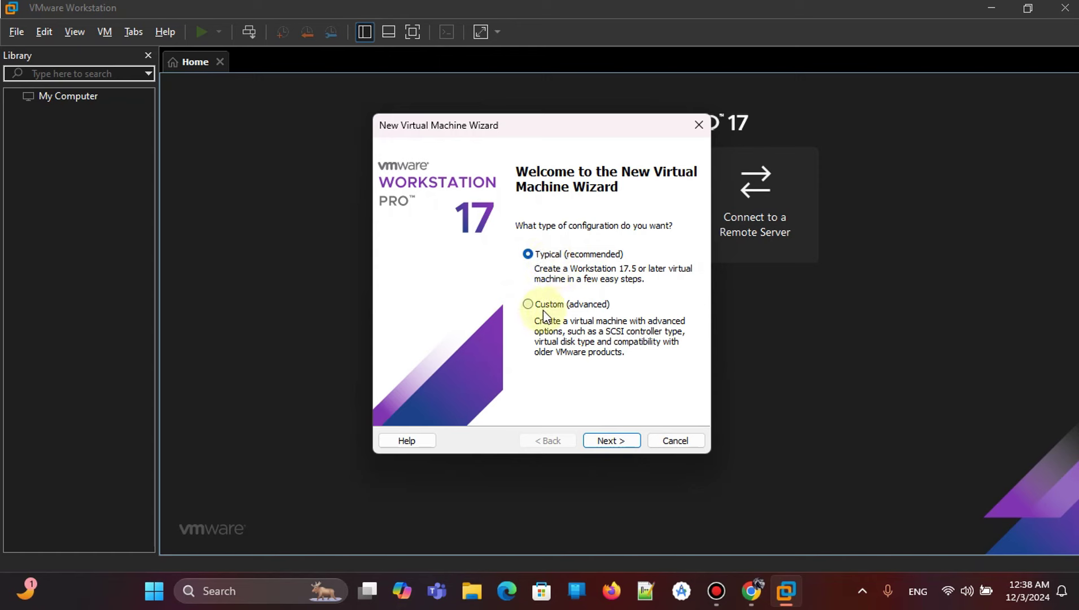
left_click(529, 305)
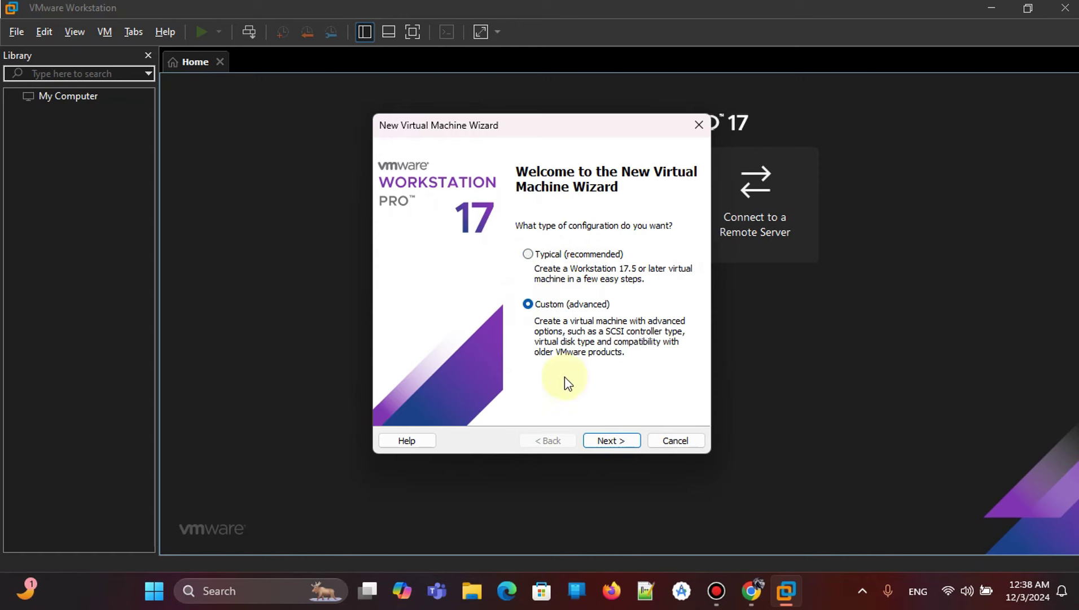
left_click(619, 441)
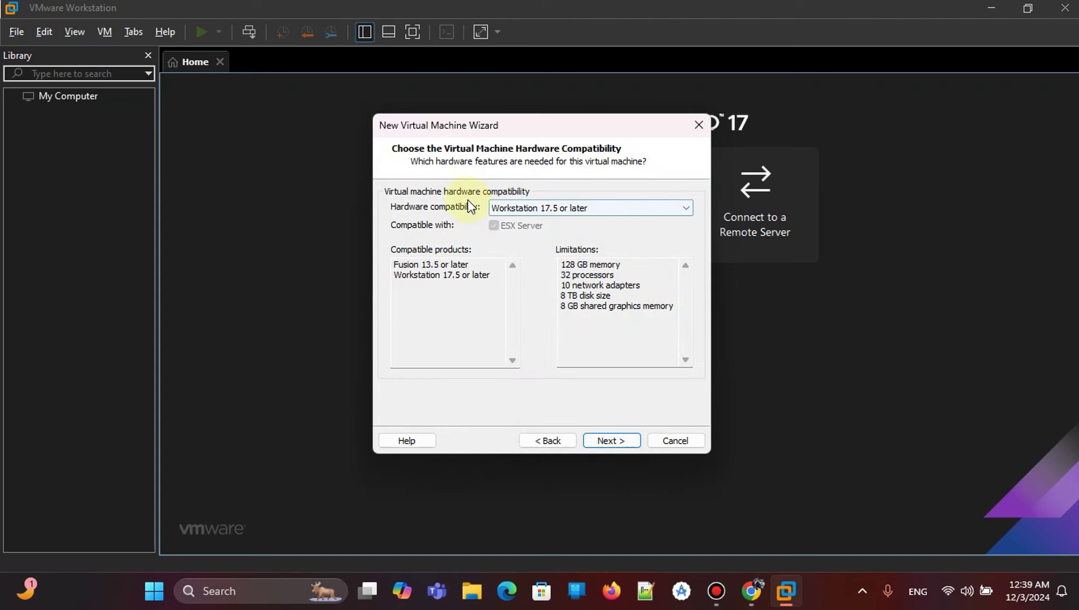
left_click(613, 440)
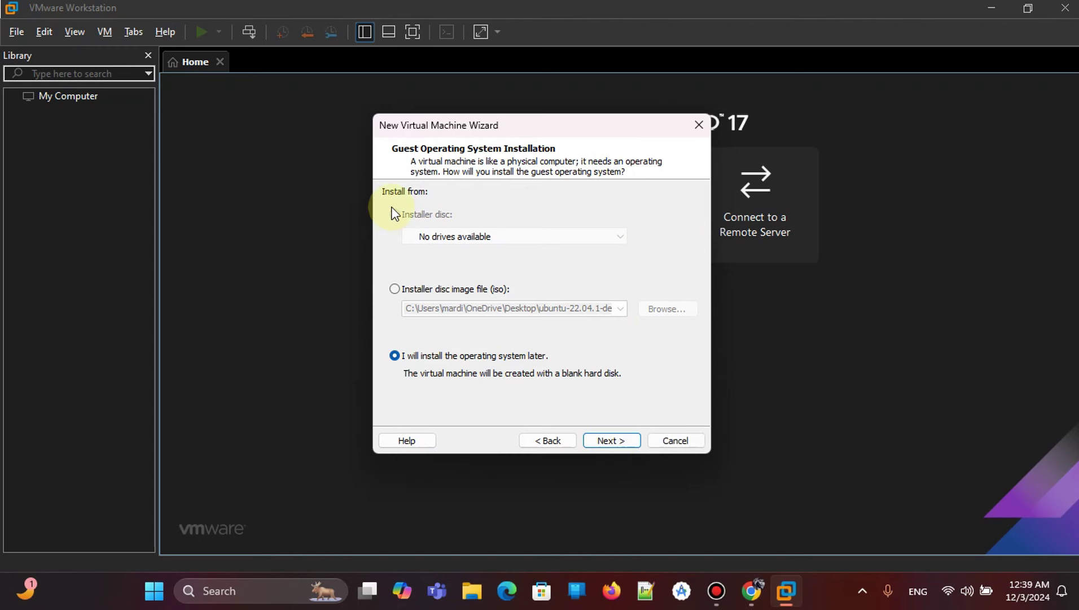
Choose to install the operating system later and select Linux as the guest OS.
left_click(396, 289)
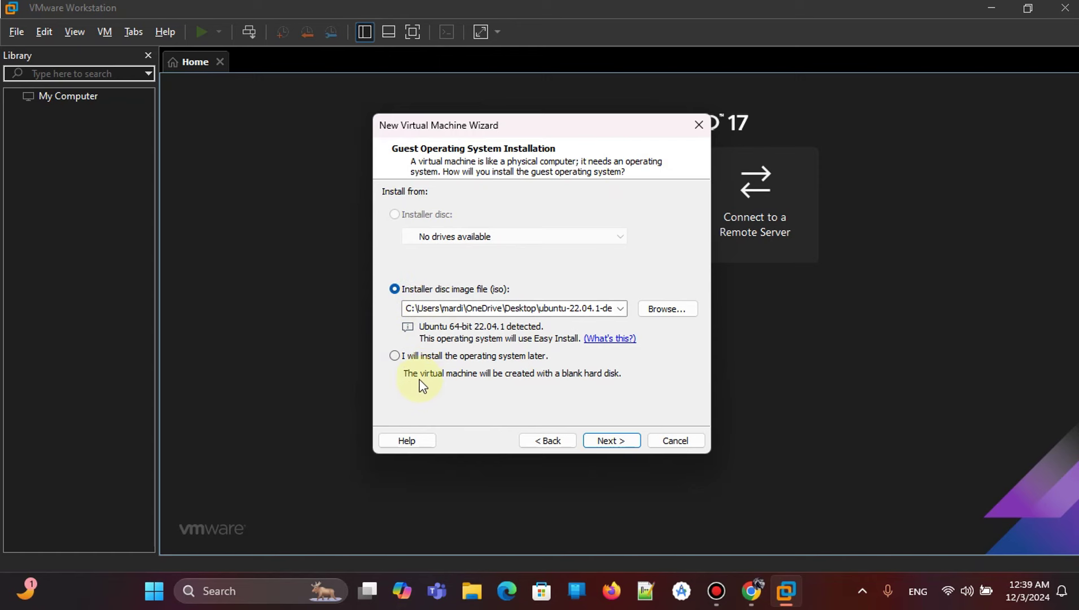
left_click(399, 356)
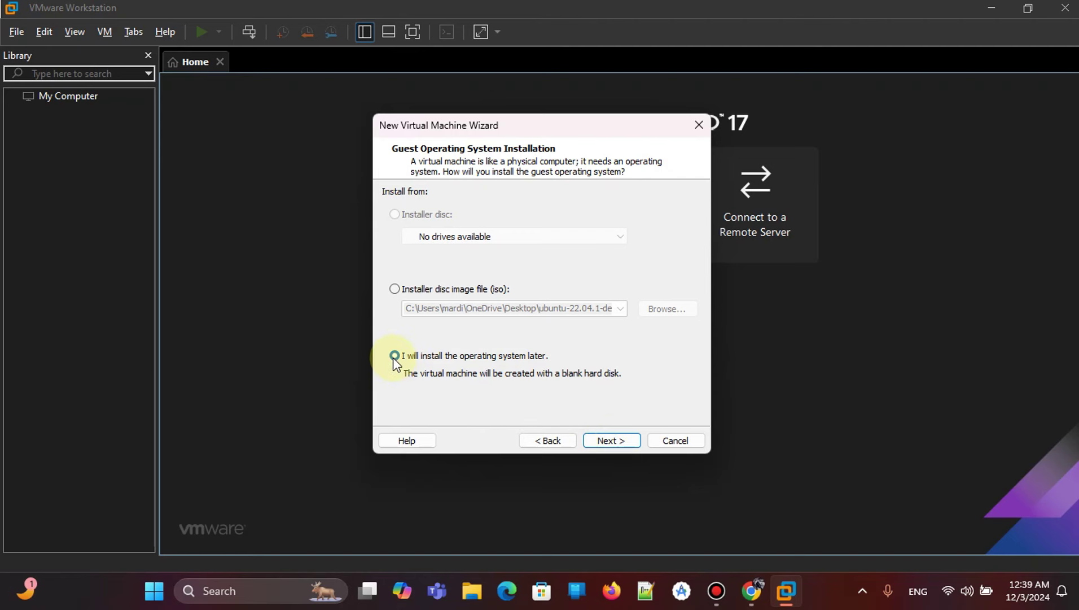
left_click(608, 441)
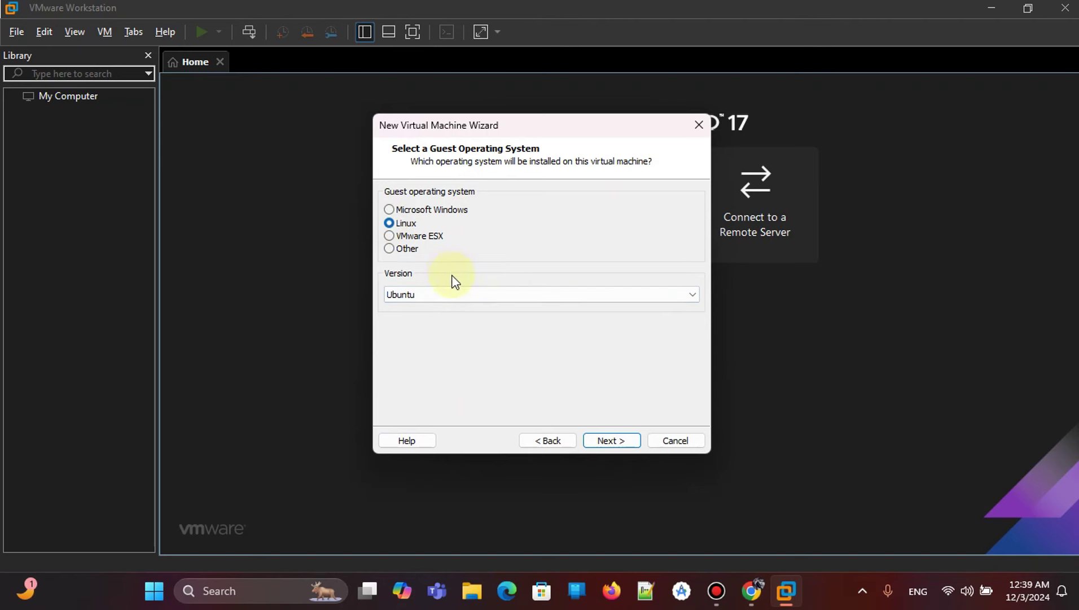
left_click(448, 294)
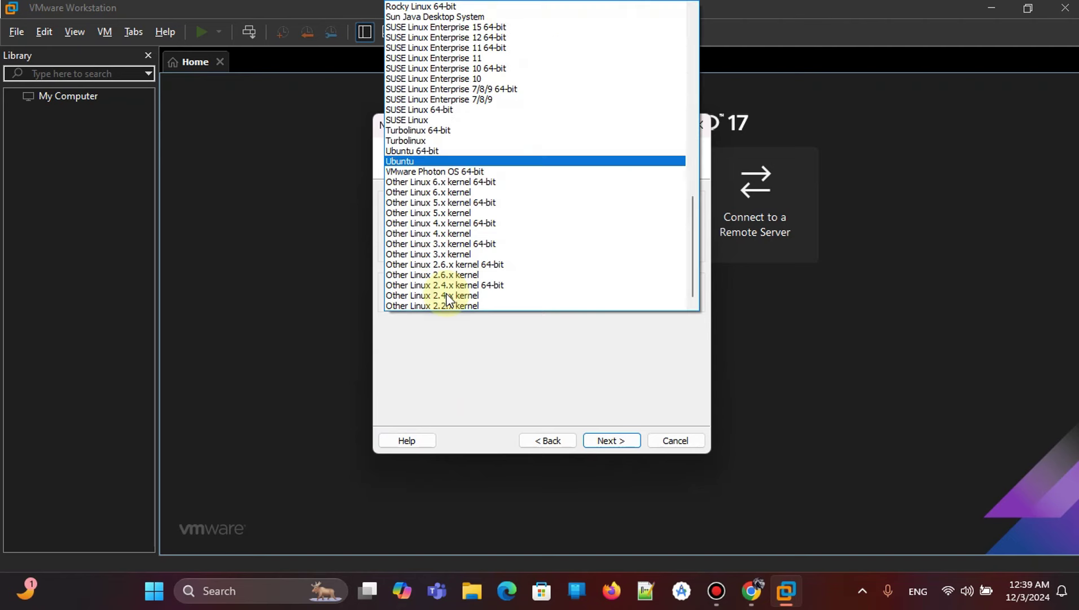
Select Ubuntu as the Linux version and name the virtual machine 'Ubuntu 1'.
left_click(430, 162)
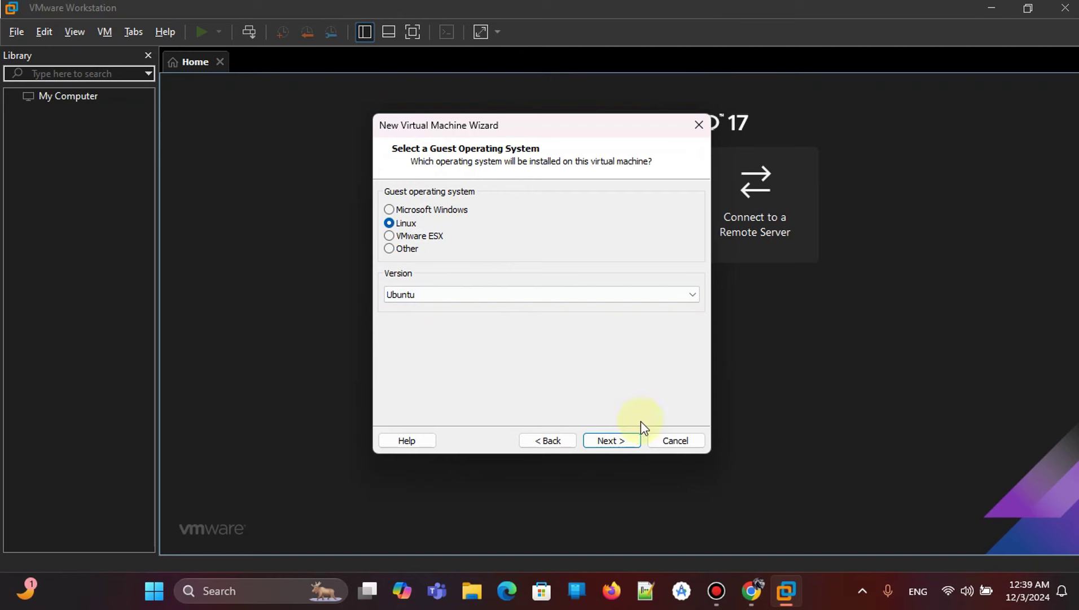
left_click(618, 442)
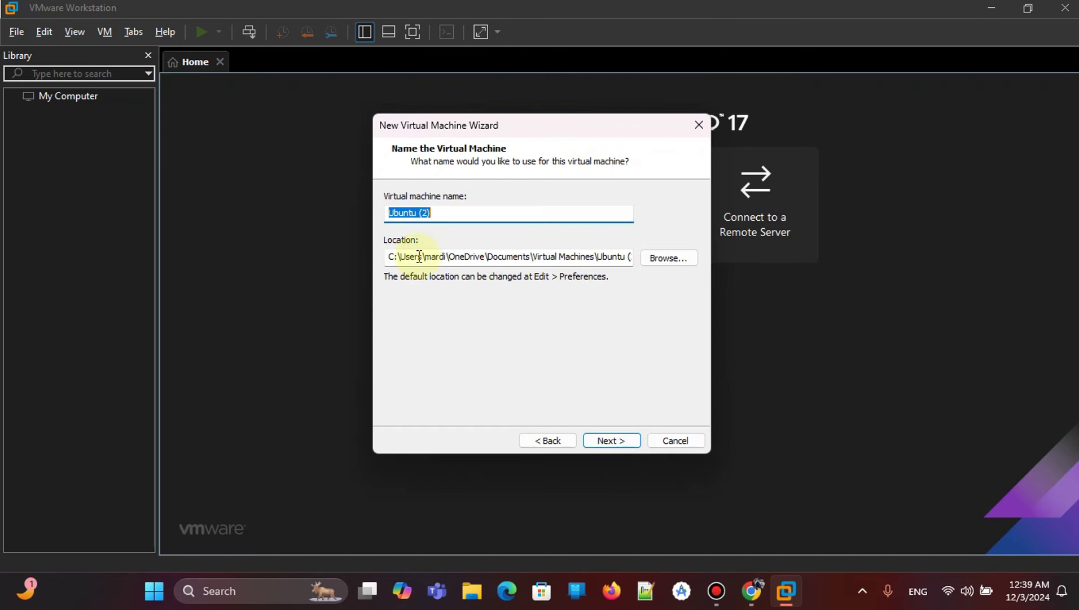
left_click(445, 214)
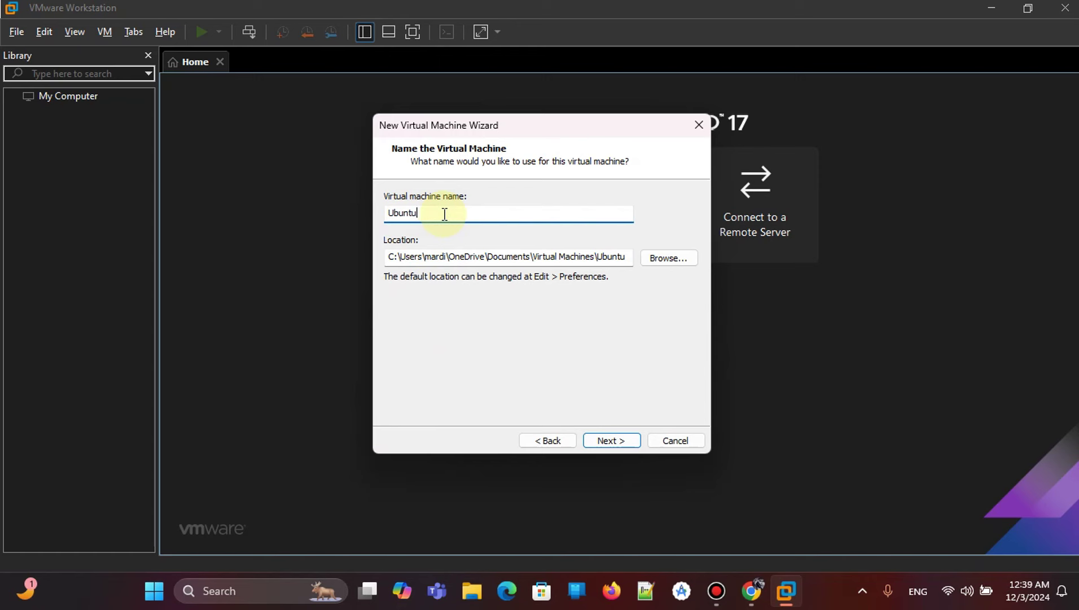
type("1")
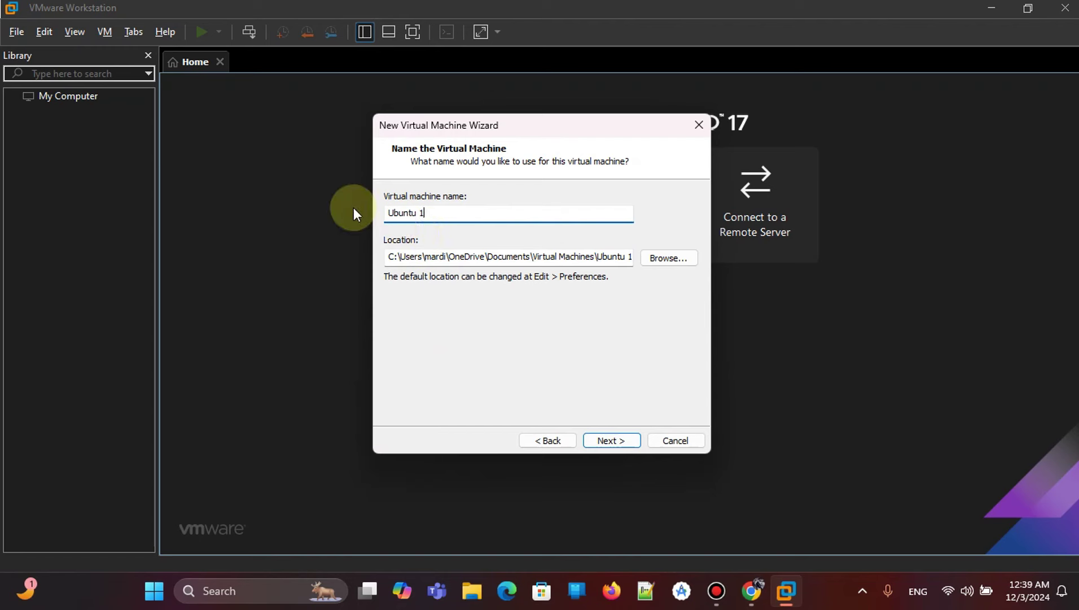
left_click(445, 257)
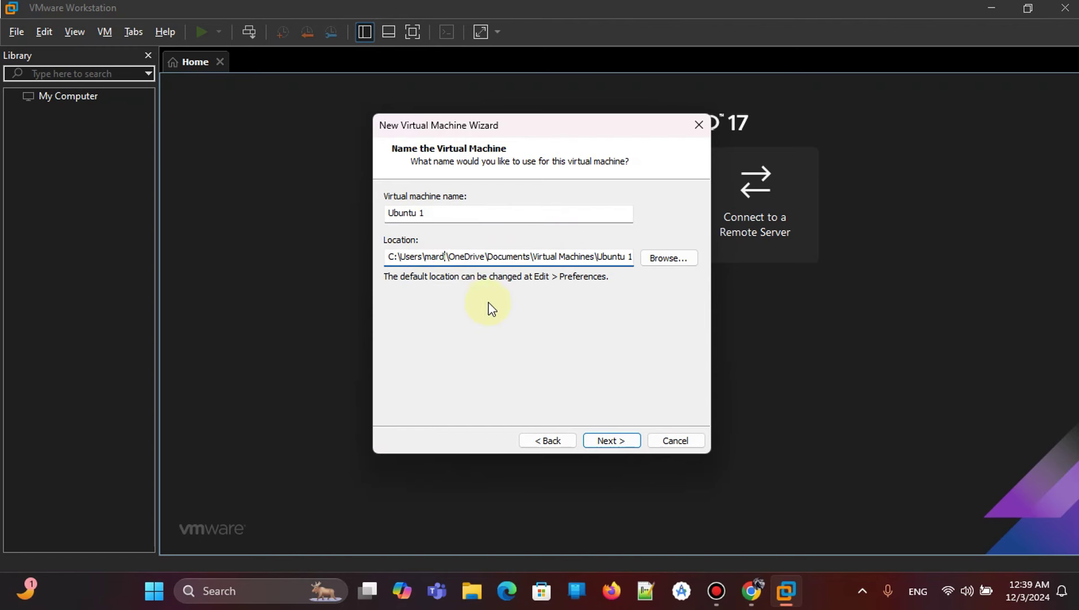
Keep 2 processors with 1 core each and the recommended 2048 MB of memory.
left_click(617, 440)
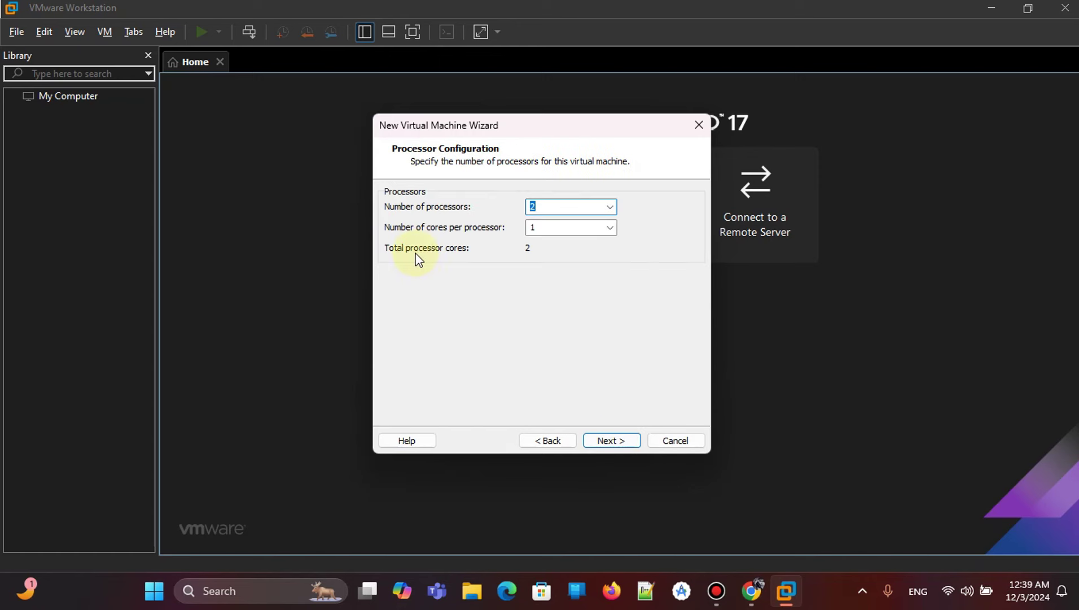
left_click(535, 207)
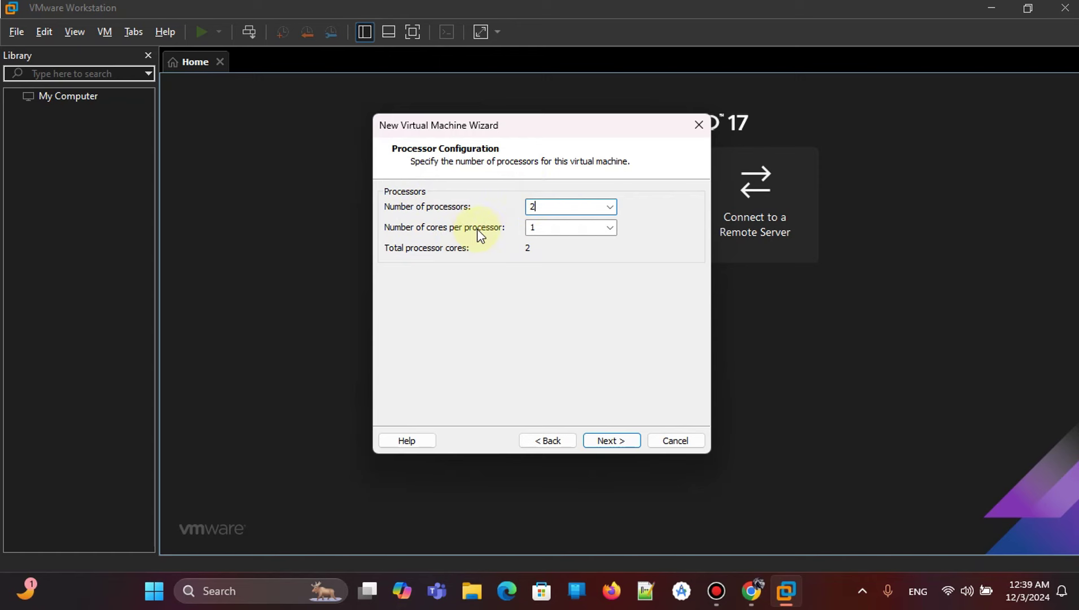
double_click(546, 226)
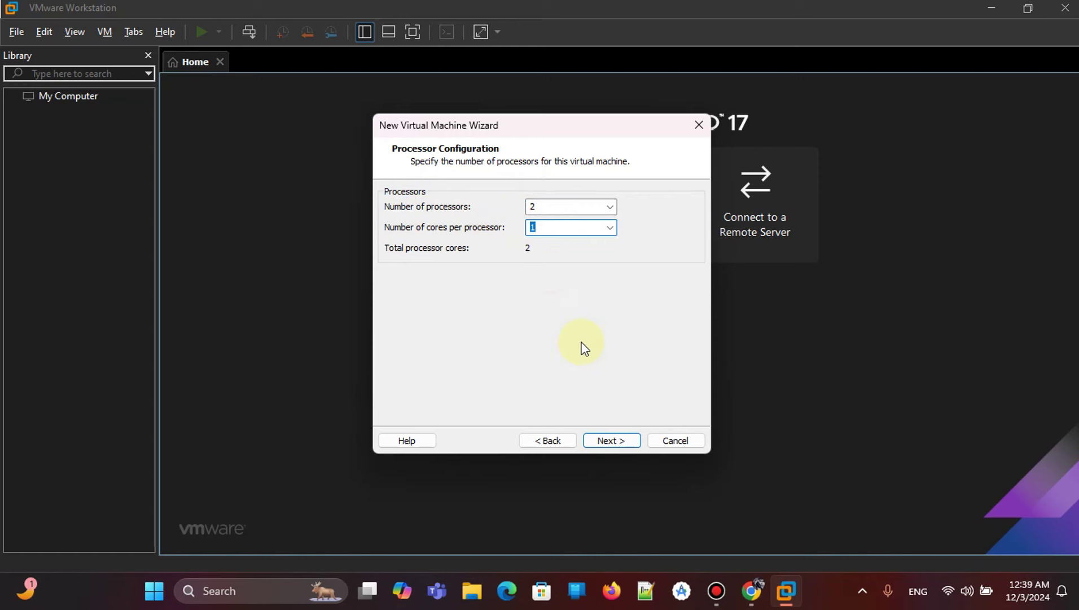
left_click(613, 440)
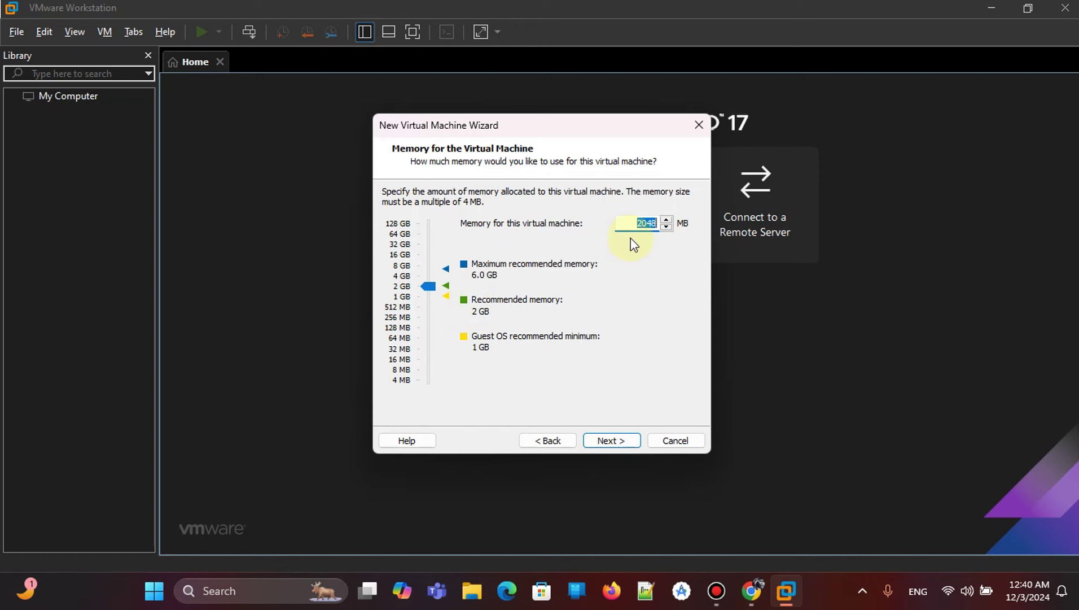
left_click(617, 440)
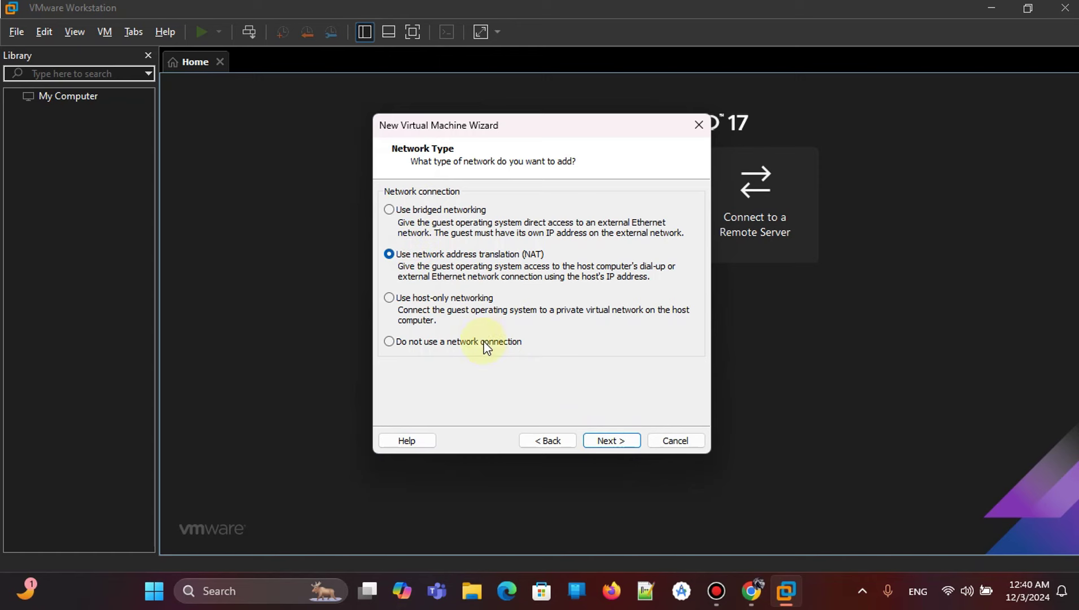
Accept NAT, LSI Logic, SCSI, a new 20 GB disk and the Ubuntu 1.vmdk file.
left_click(614, 440)
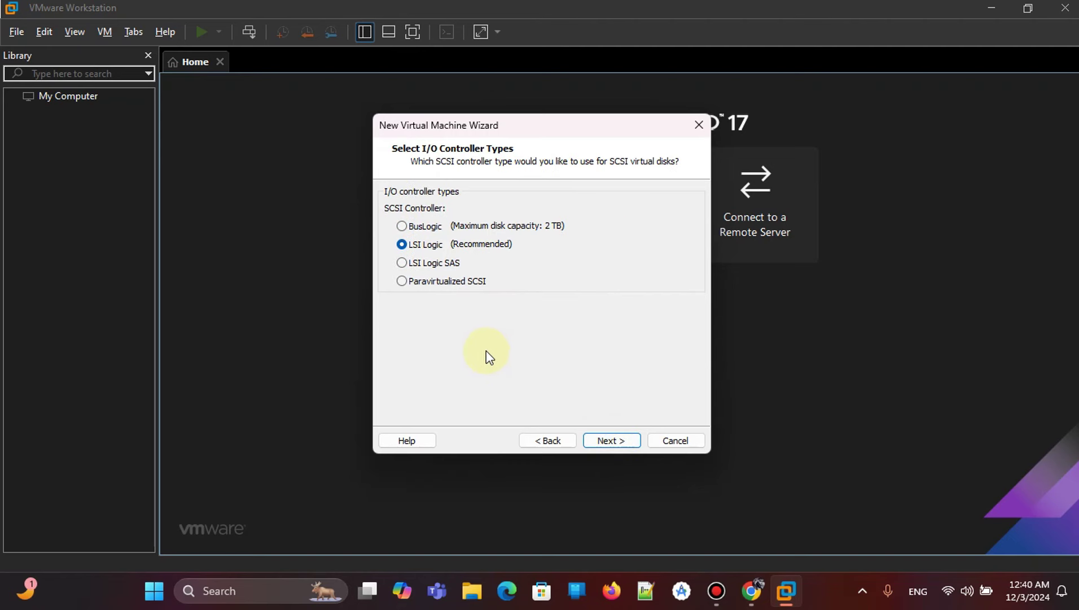
left_click(616, 441)
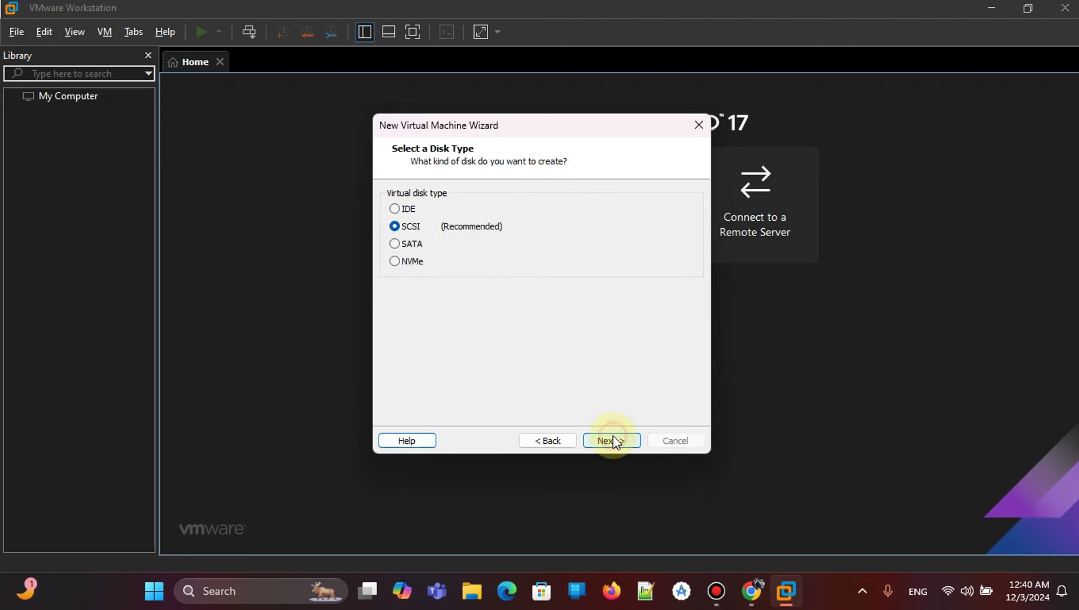
left_click(615, 441)
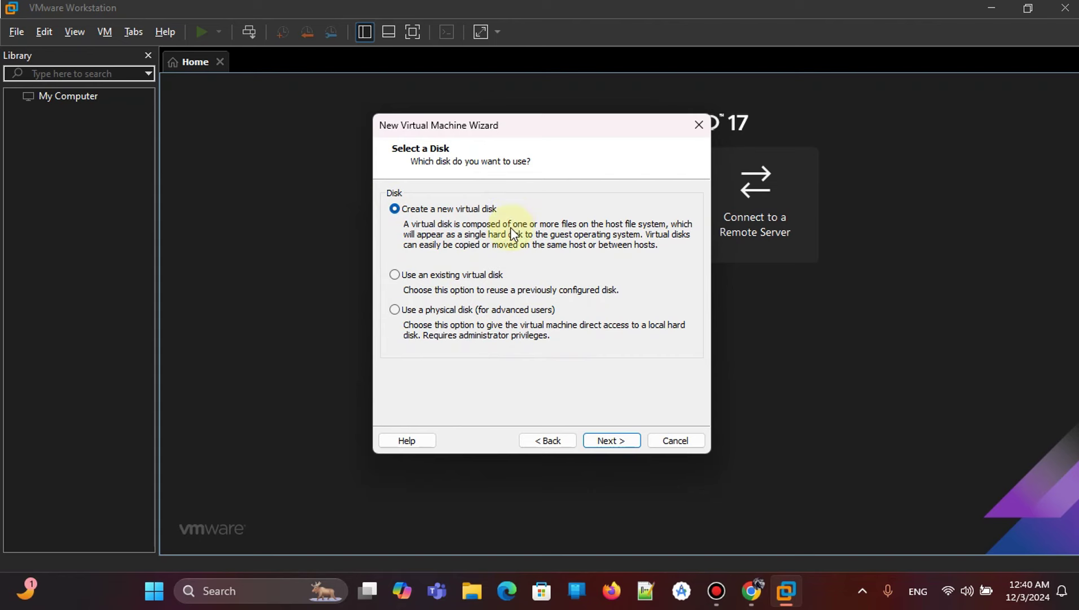
left_click(611, 441)
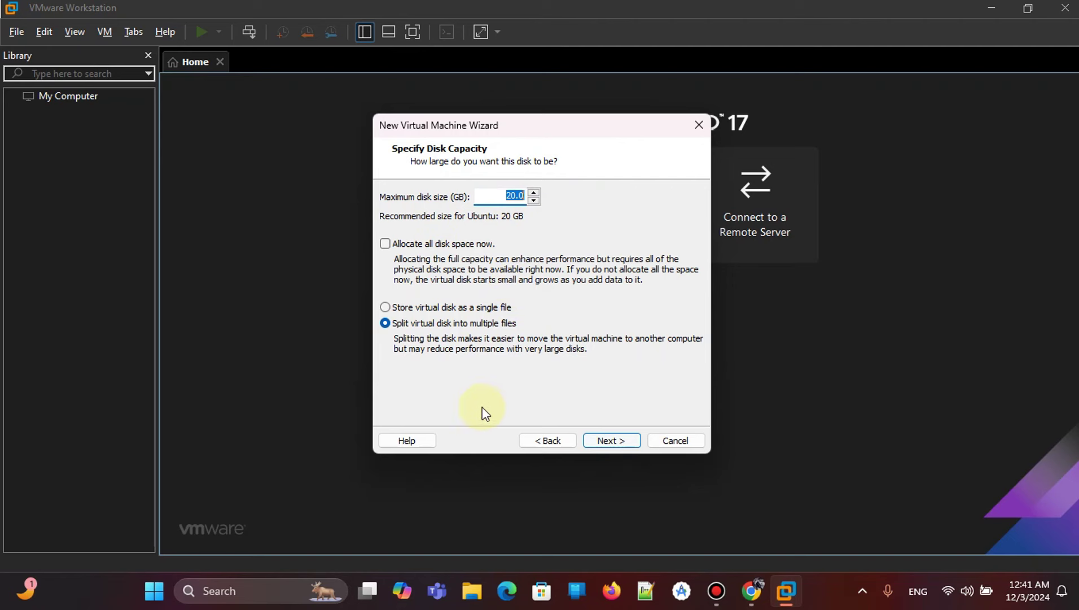
left_click(609, 442)
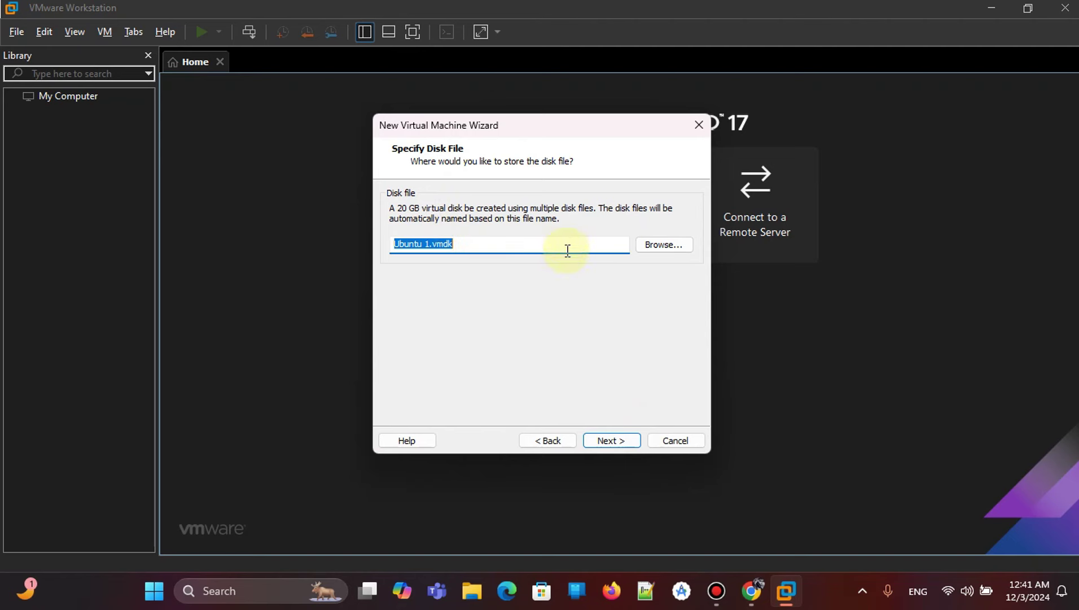
left_click(620, 442)
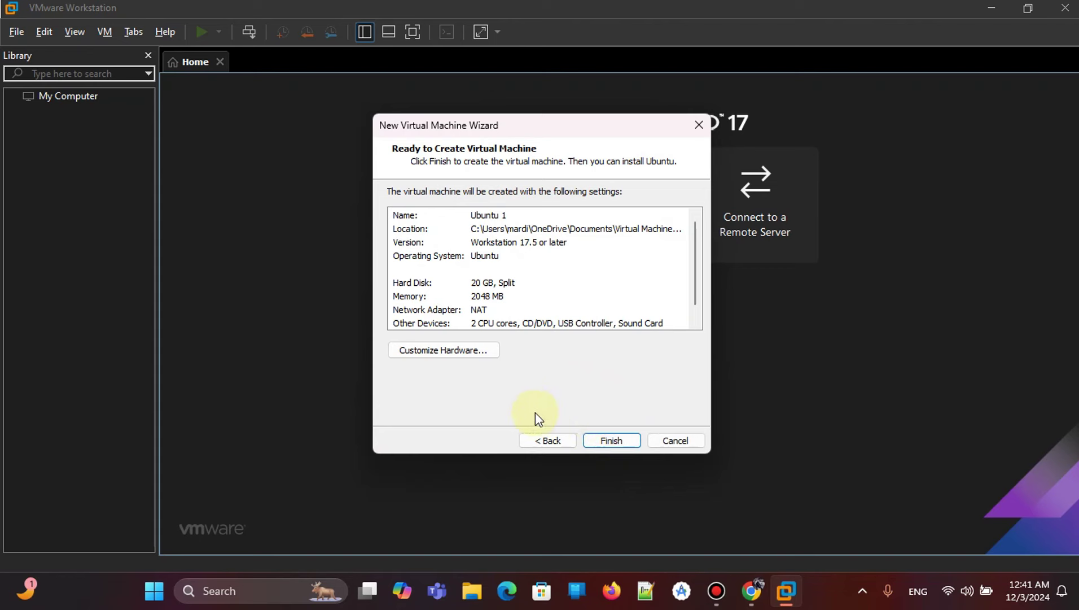
Finish creating Ubuntu 1 and power it on, answering Yes to the sata0:1 prompt.
left_click(618, 442)
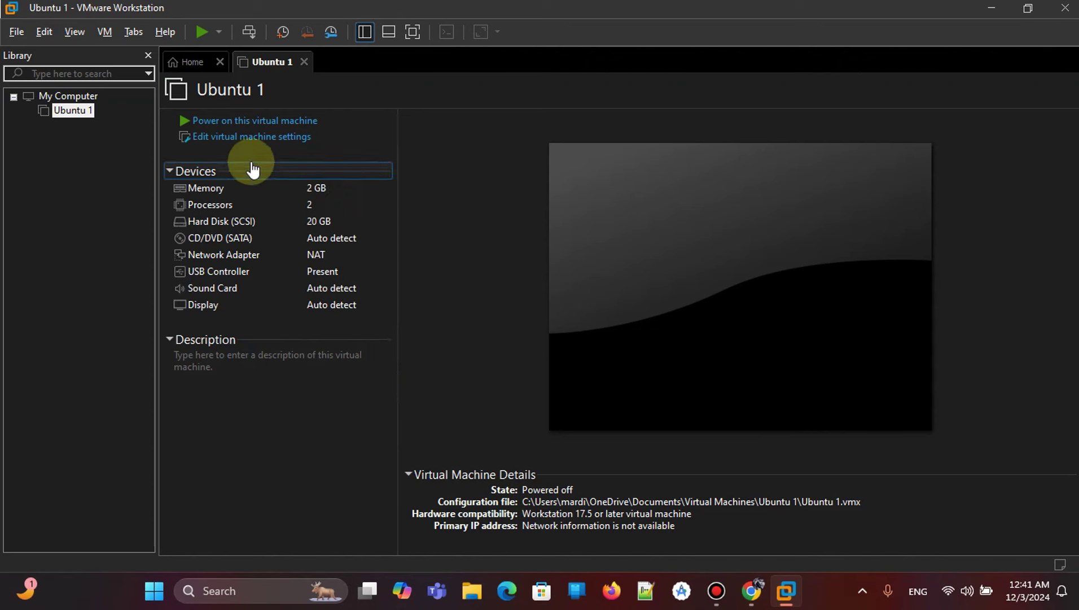
left_click(228, 125)
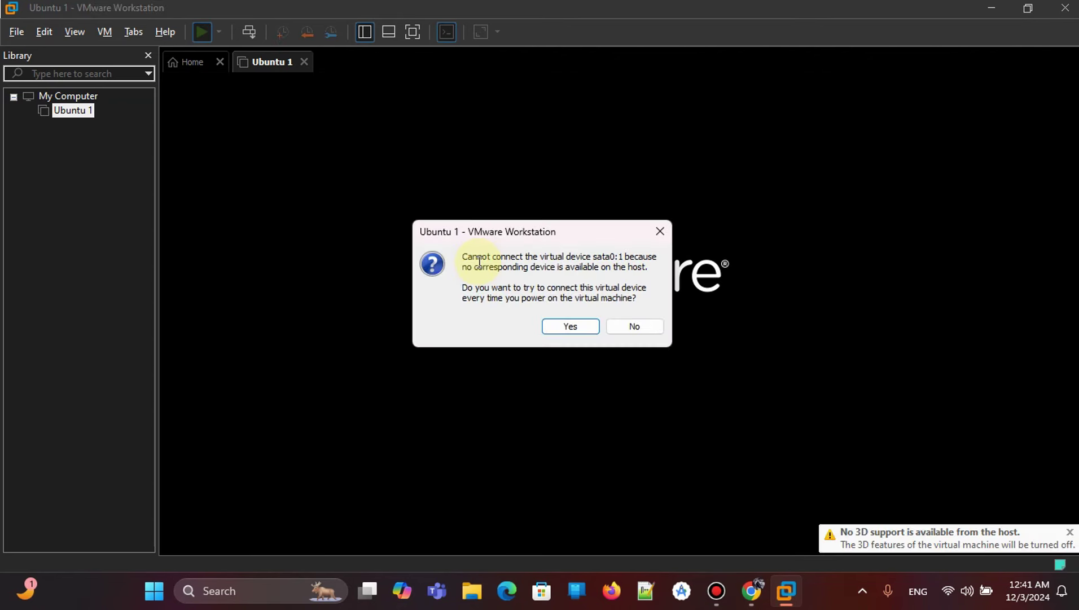
left_click(584, 325)
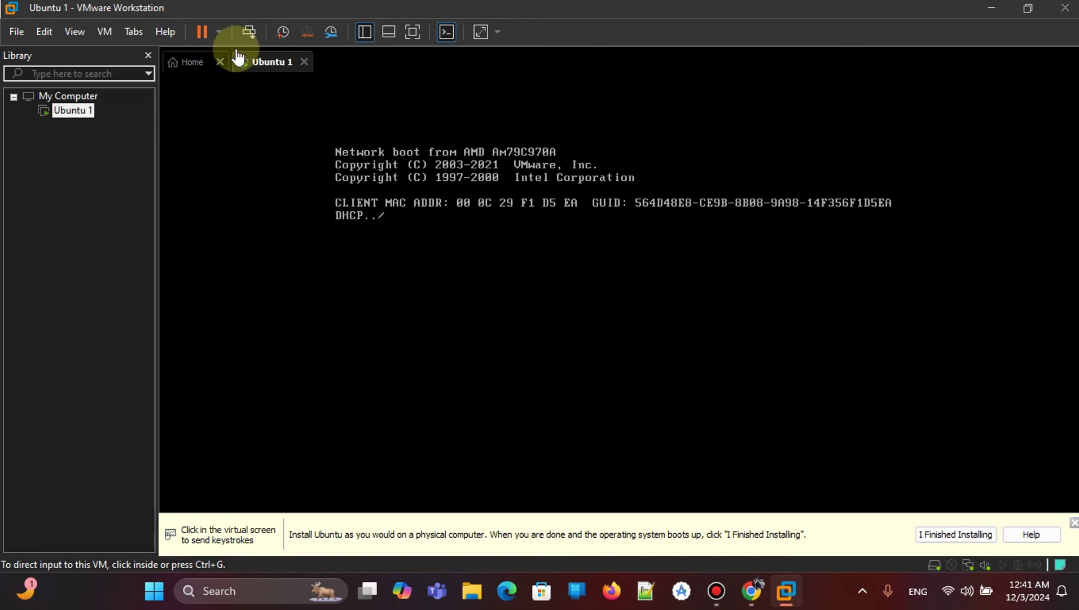
Shut down the Ubuntu 1 guest and confirm the shutdown.
left_click(218, 31)
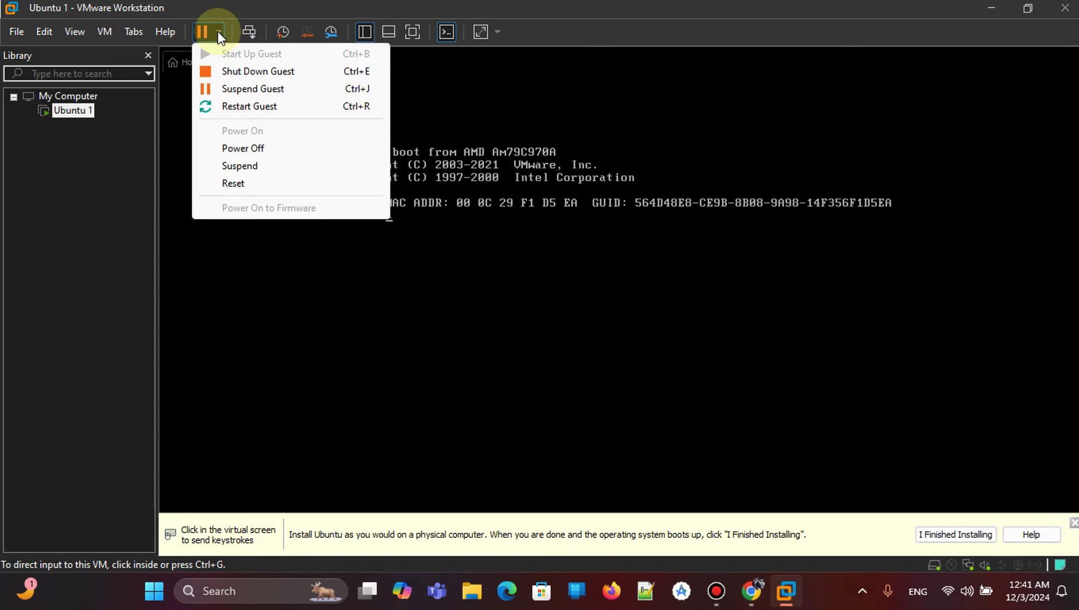
left_click(236, 72)
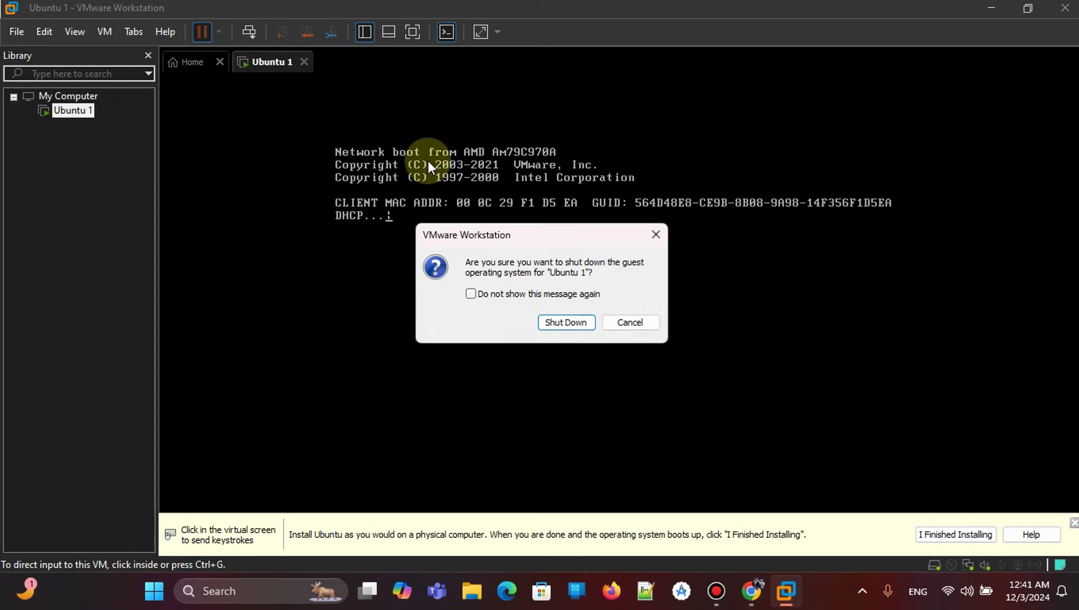
left_click(559, 323)
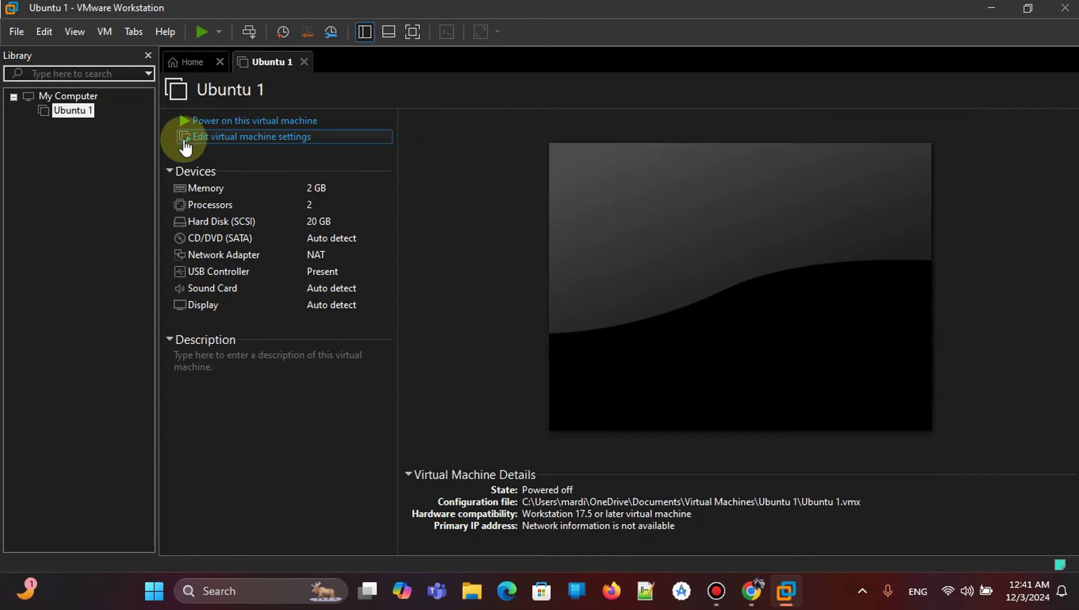
Attach ubuntu-22.04.1-desktop-amd64.iso from the Desktop as Ubuntu 1's CD/DVD (SATA) image and save the settings.
left_click(237, 141)
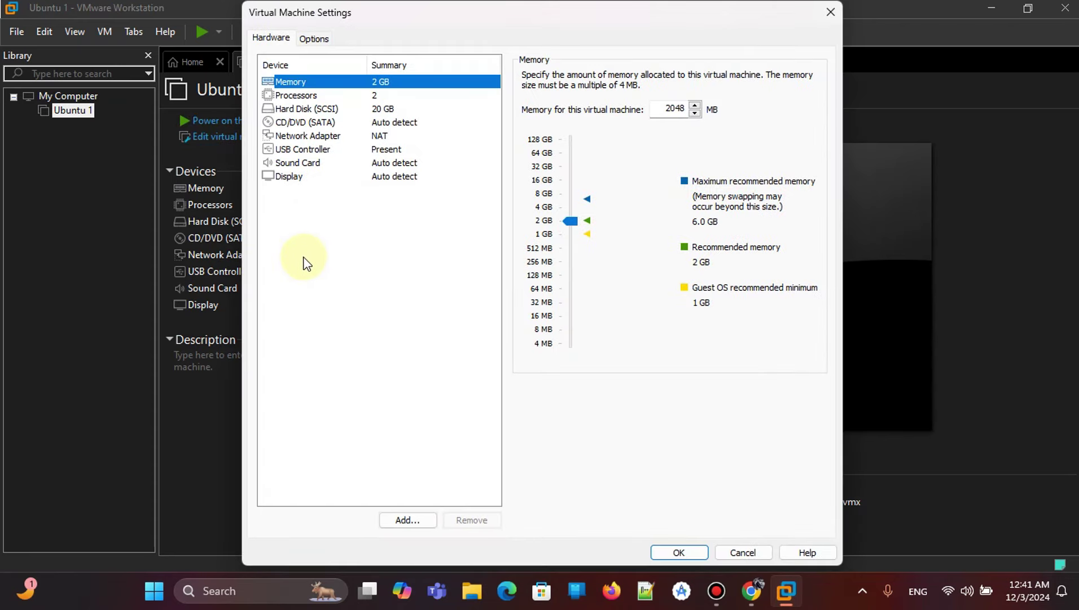
left_click(305, 122)
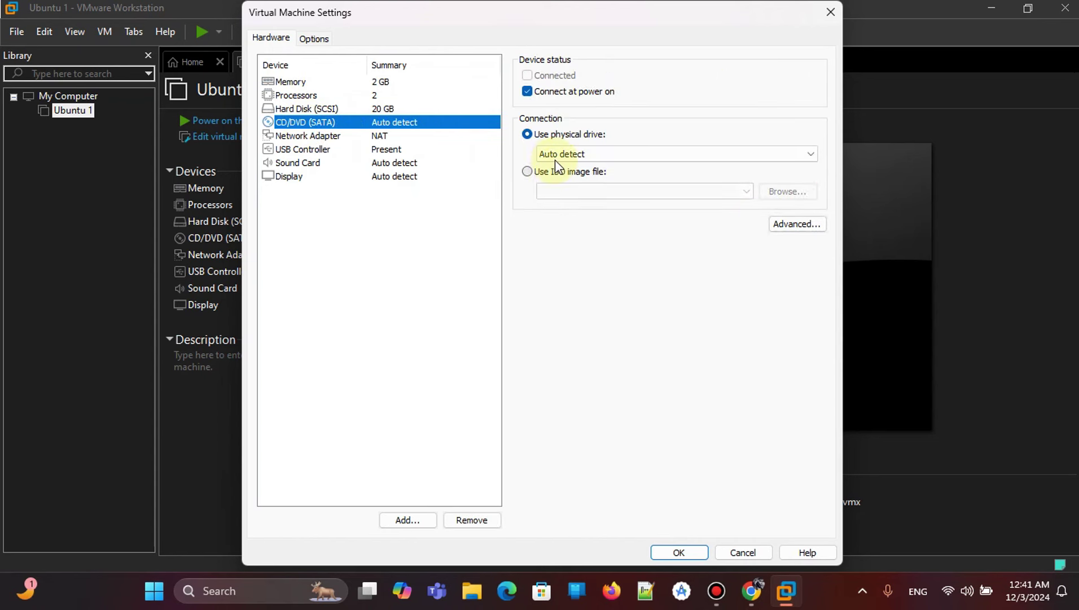
left_click(531, 173)
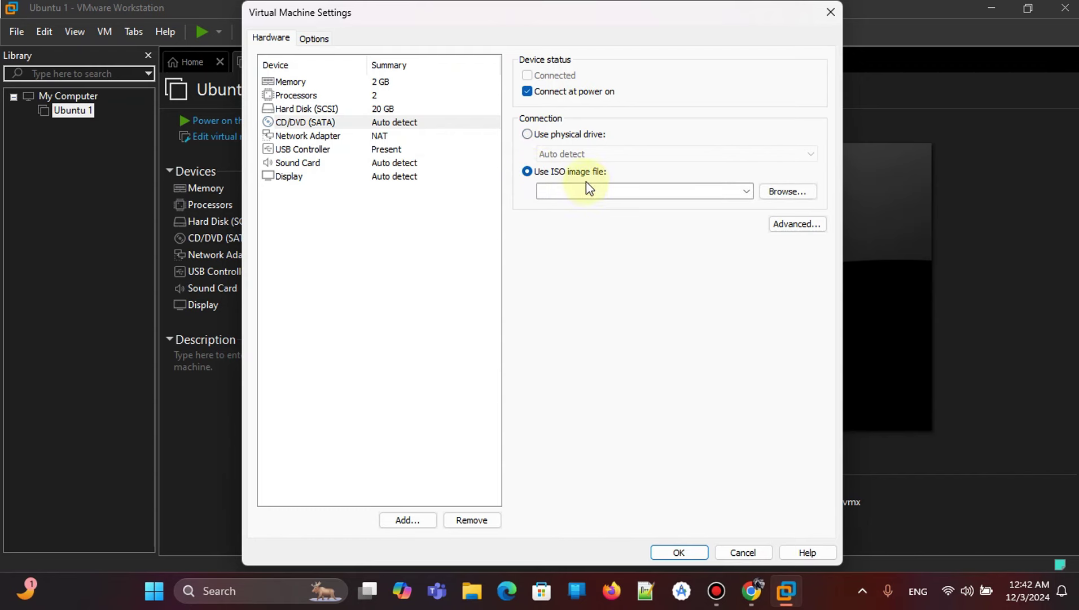
left_click(787, 192)
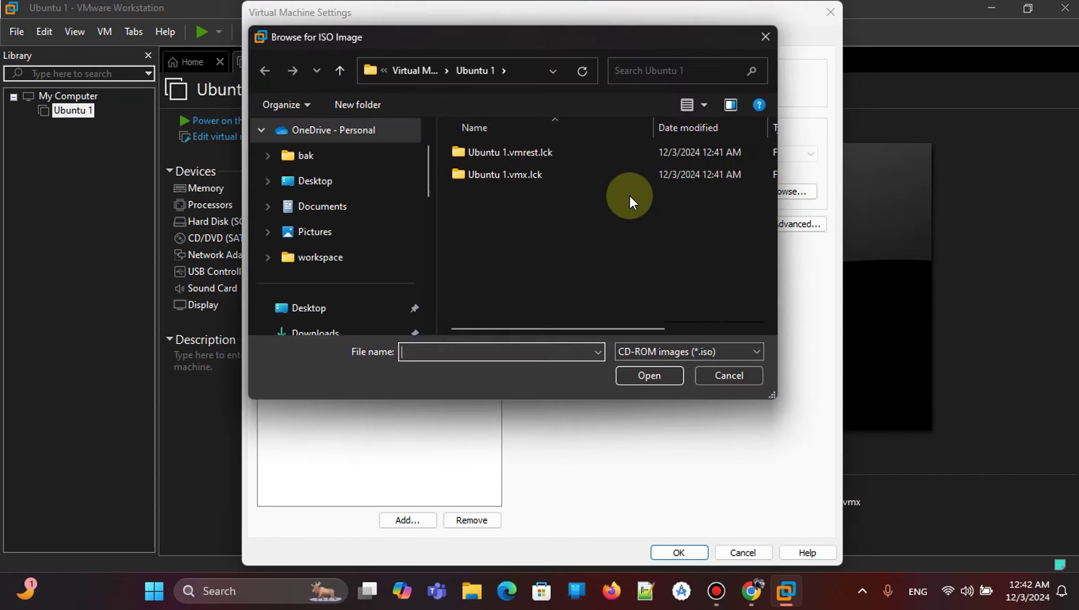
left_click(338, 181)
scroll(555, 225, "down", 5)
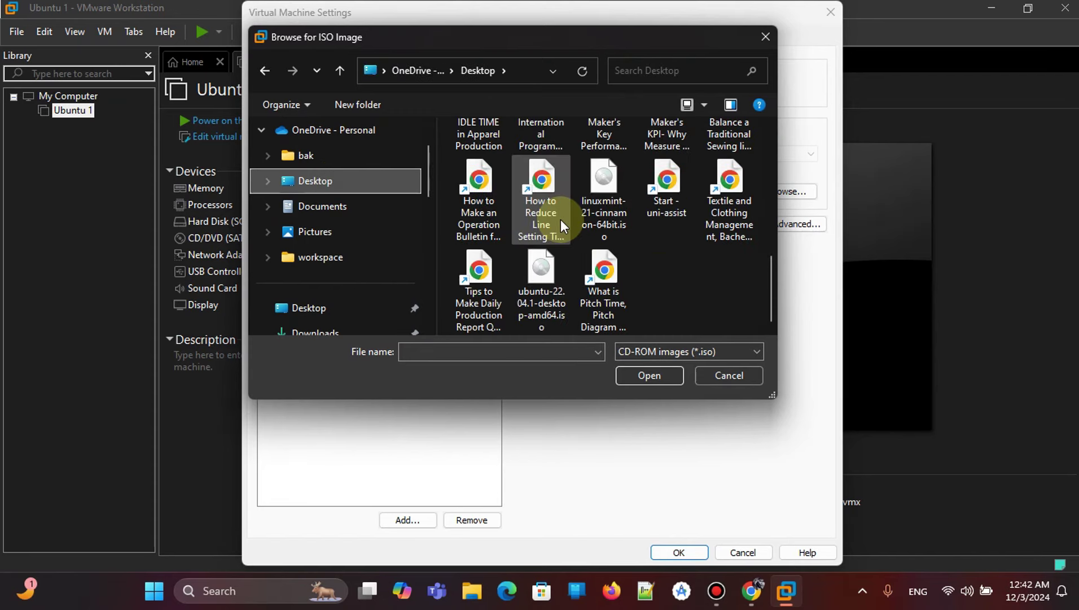
left_click(534, 279)
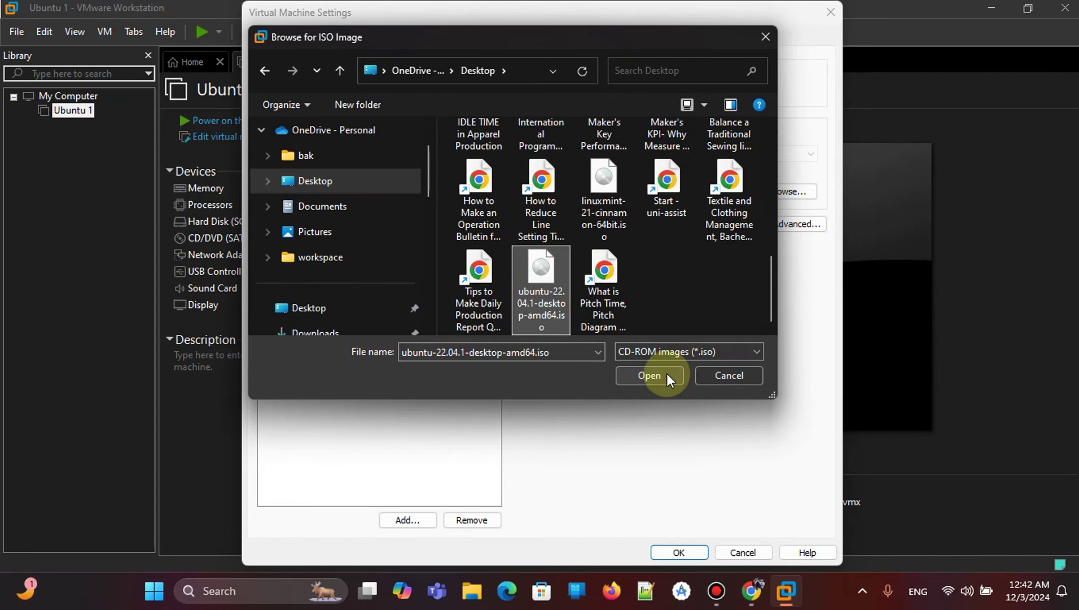
left_click(650, 375)
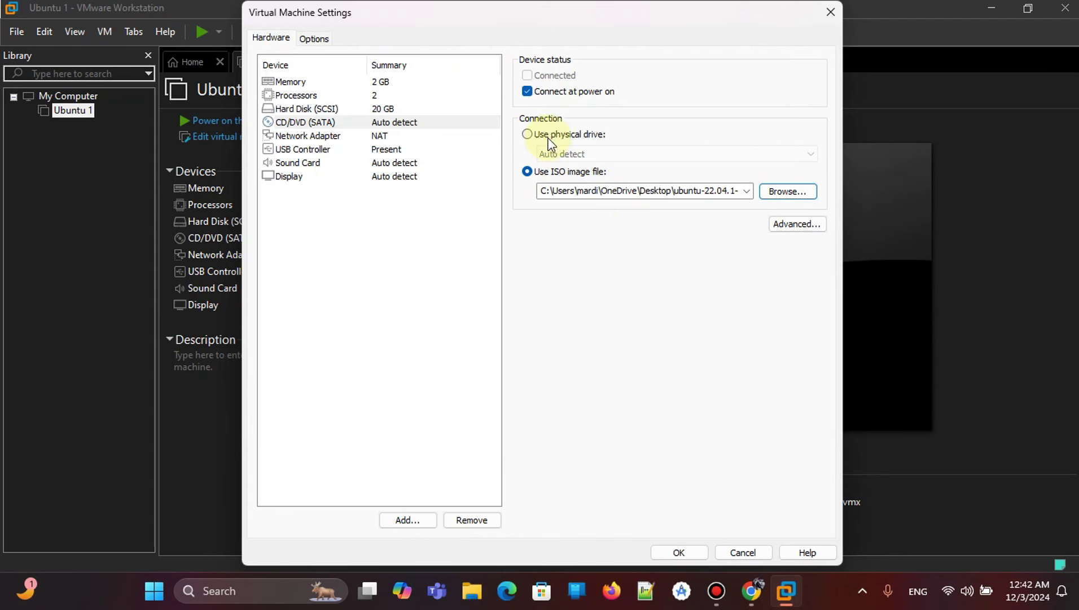
left_click(684, 556)
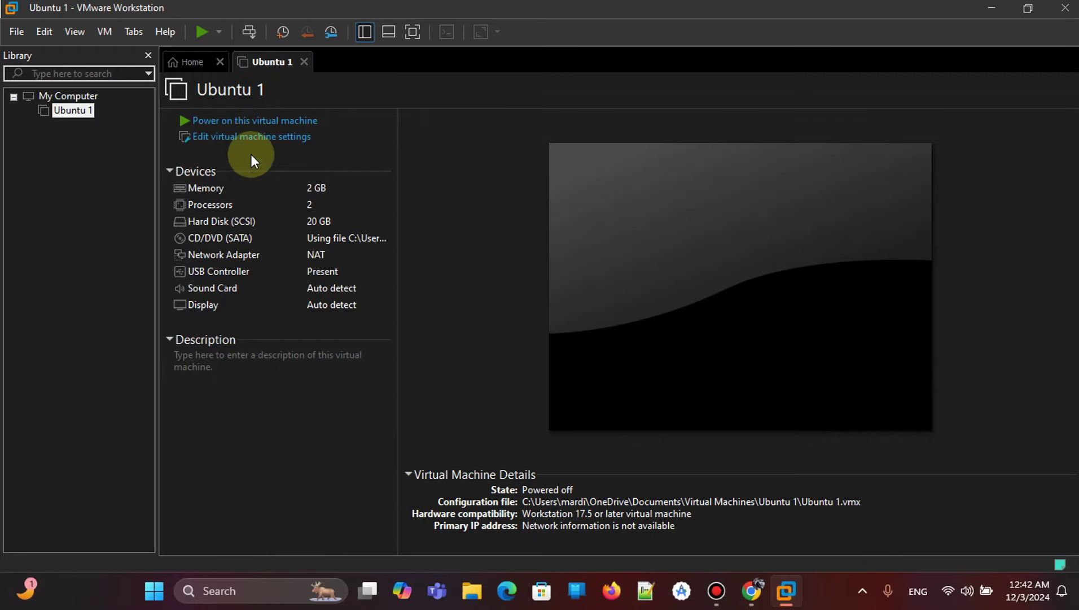
Power on Ubuntu 1 and boot the 'Try or Install Ubuntu' entry from the GRUB menu.
left_click(253, 120)
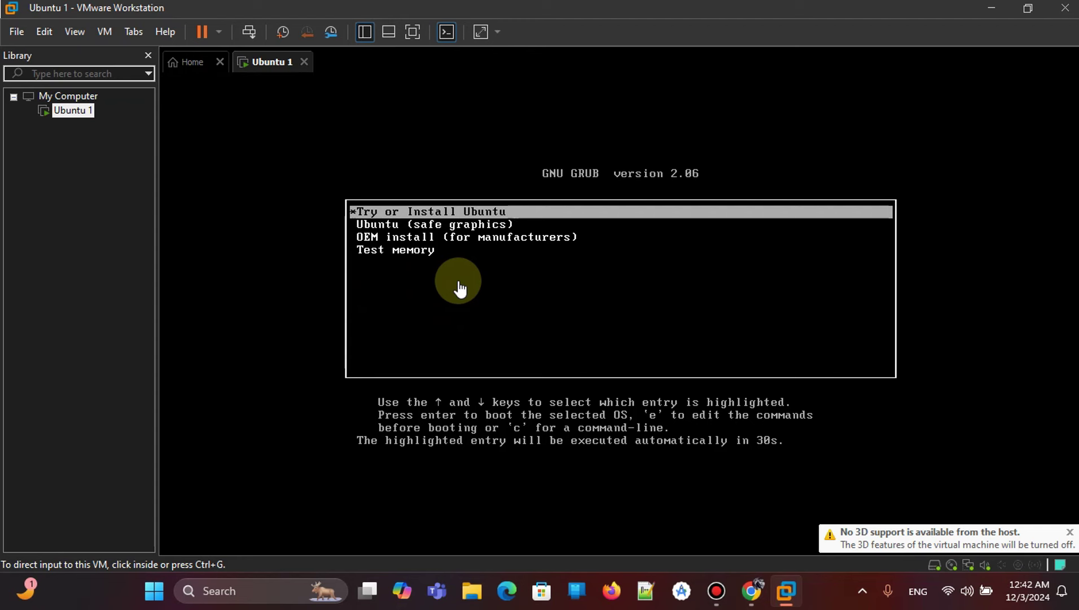
left_click(494, 298)
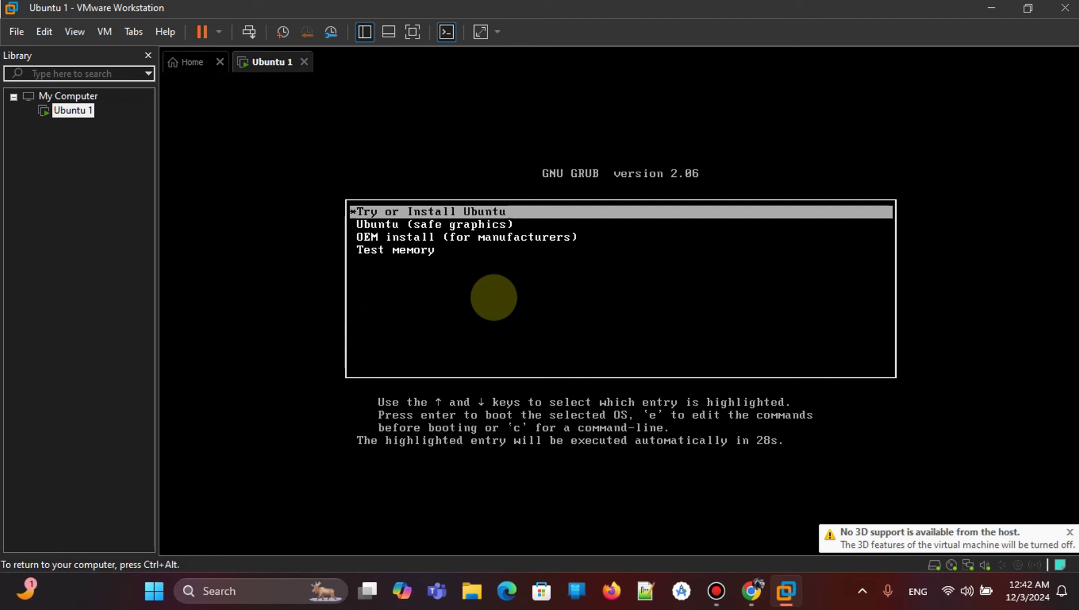
key("Down")
key("Up")
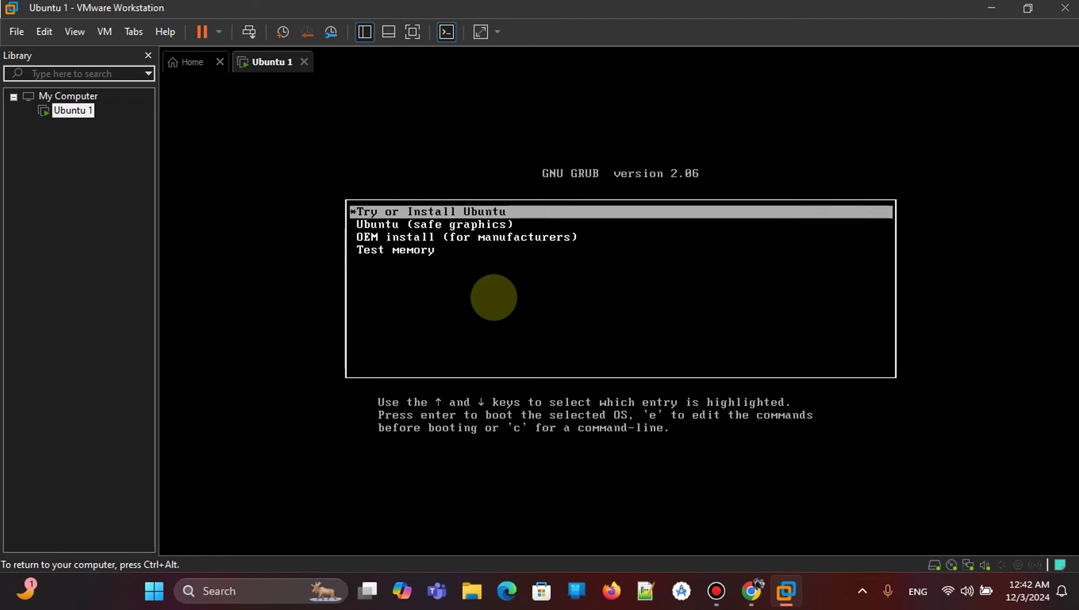
key("Return")
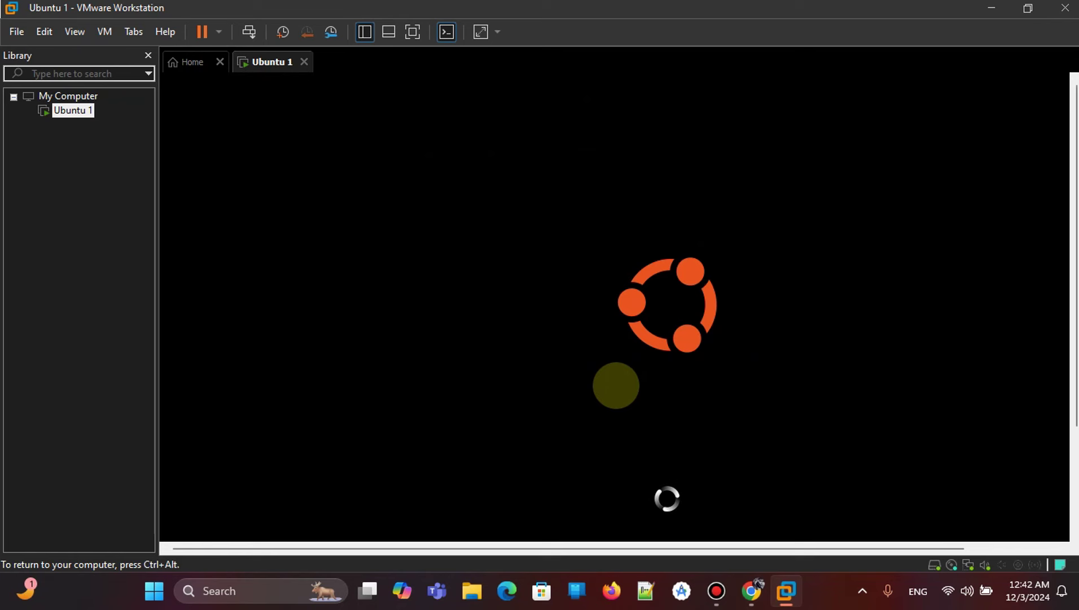
Release input to the host, stretch the guest display, and switch Ubuntu 1 to full screen.
key("ctrl+alt")
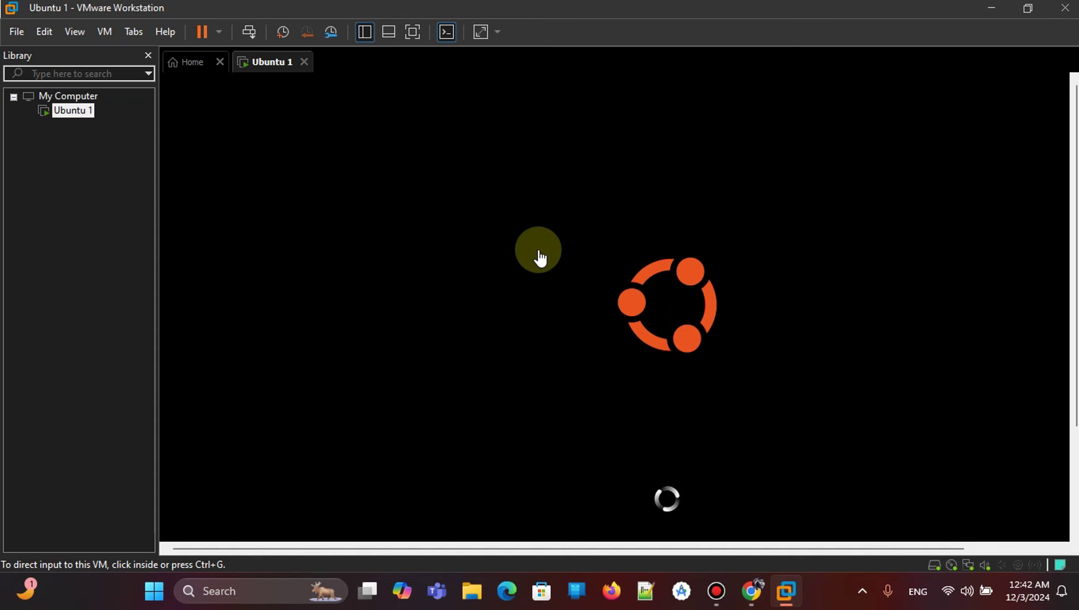
left_click(546, 212)
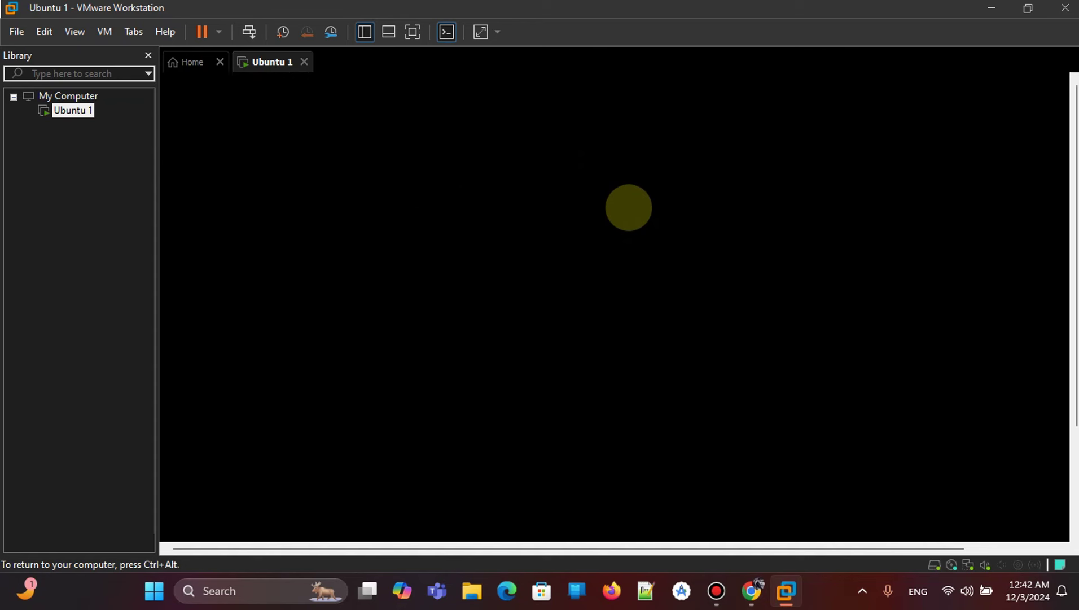
key("ctrl+alt")
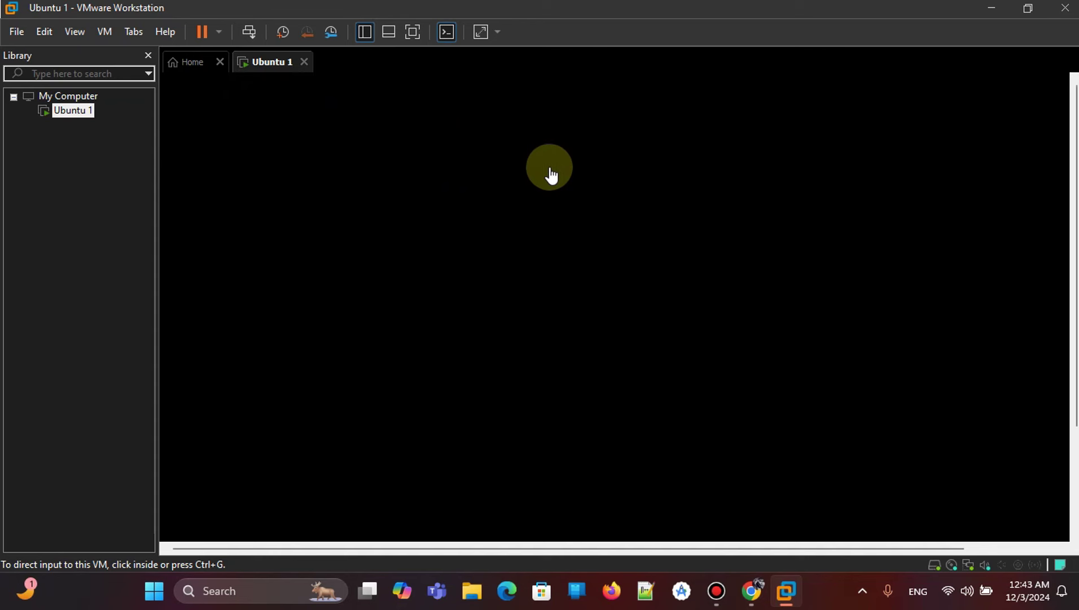
left_click(480, 32)
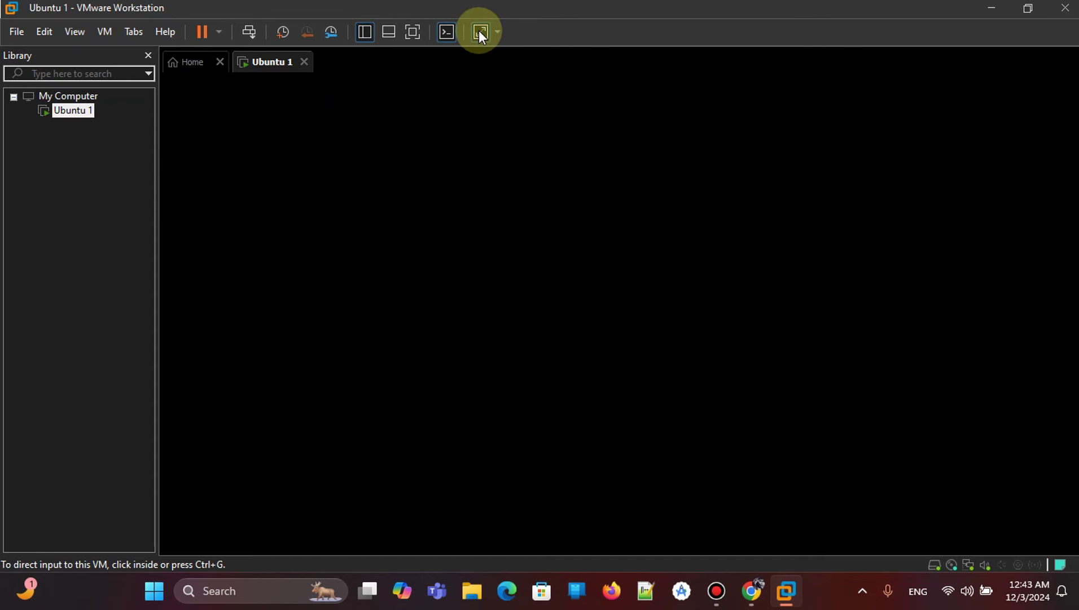
left_click(414, 31)
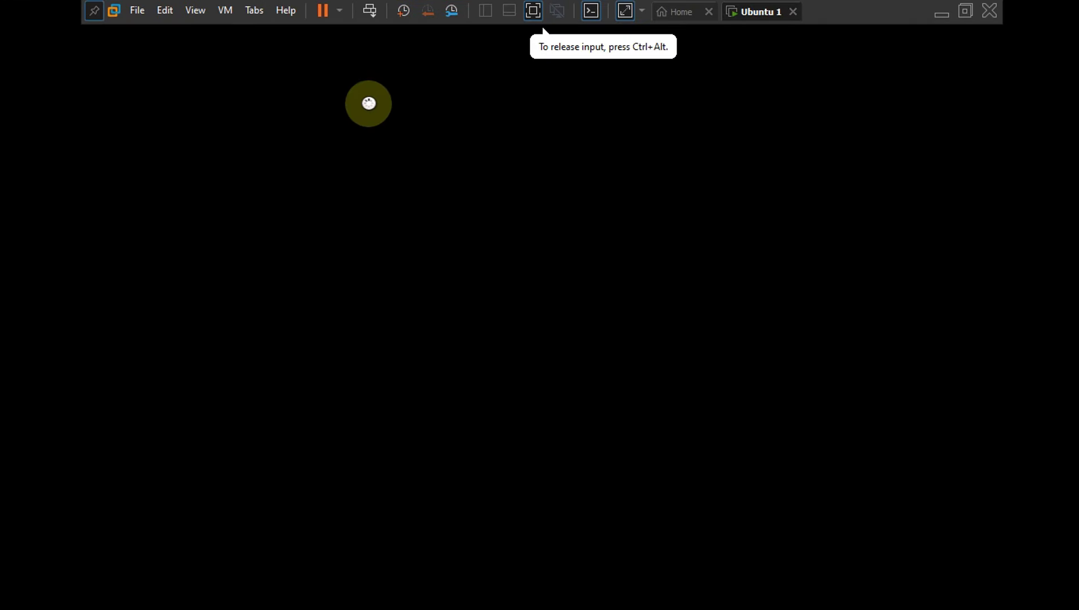
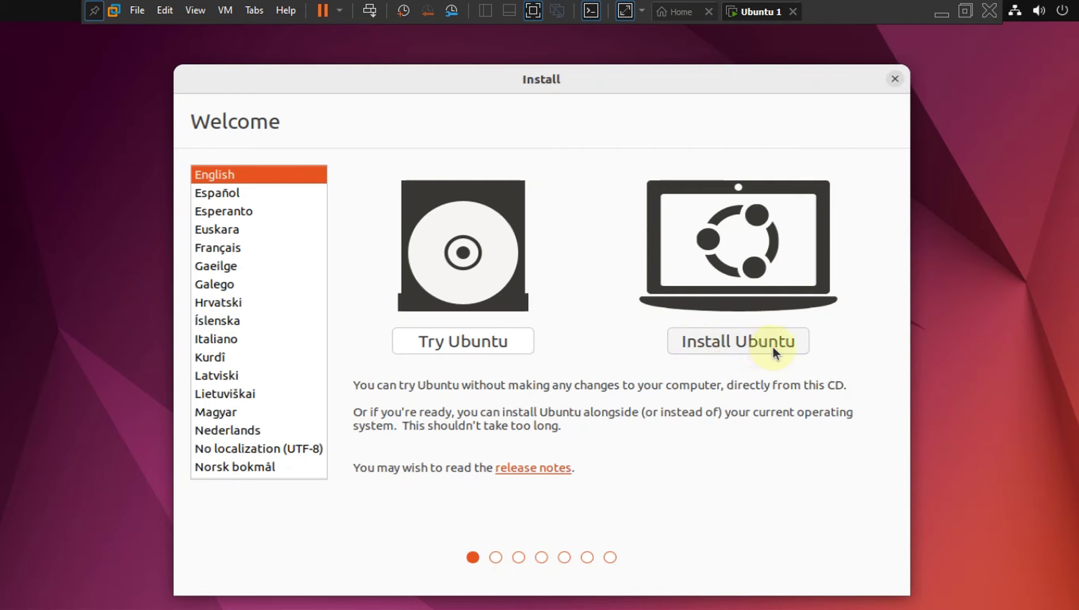
Start Ubuntu installation, keep the English (US) keyboard layout, and choose Minimal installation.
left_click(729, 343)
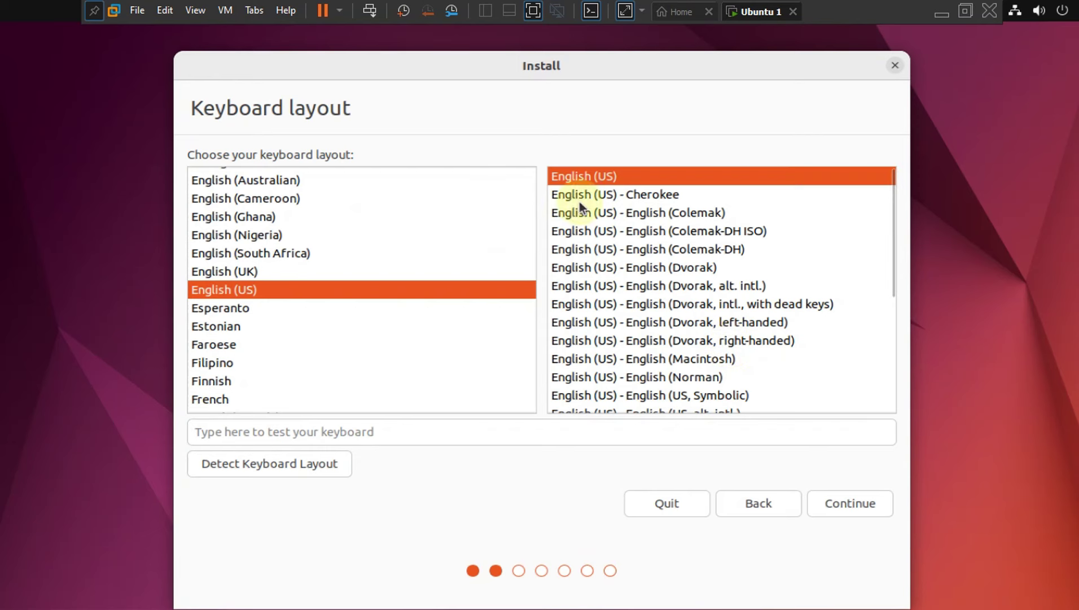
left_click(844, 502)
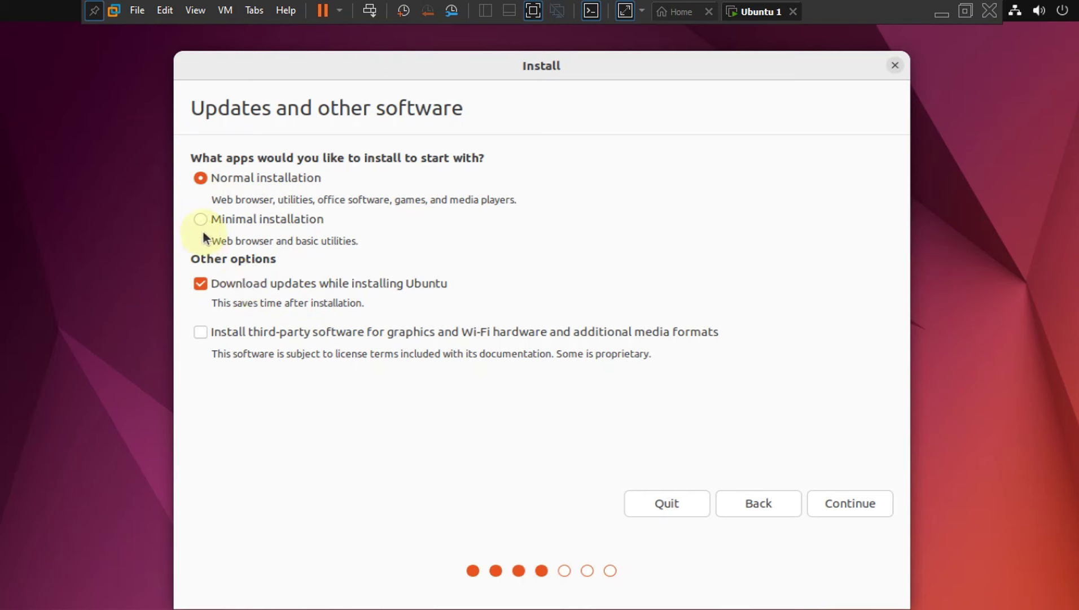
left_click(202, 221)
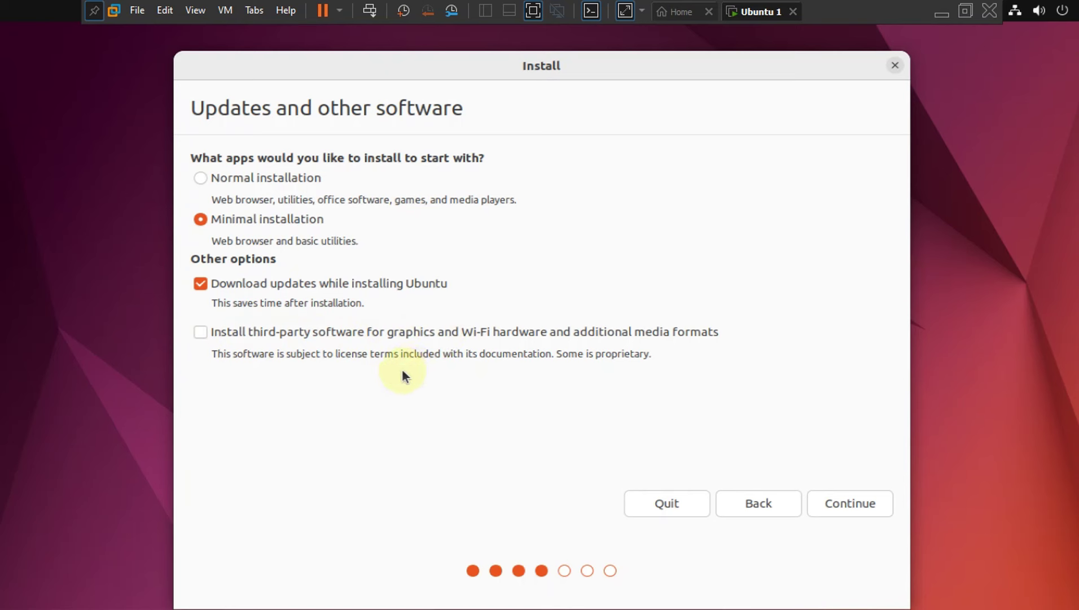
left_click(841, 500)
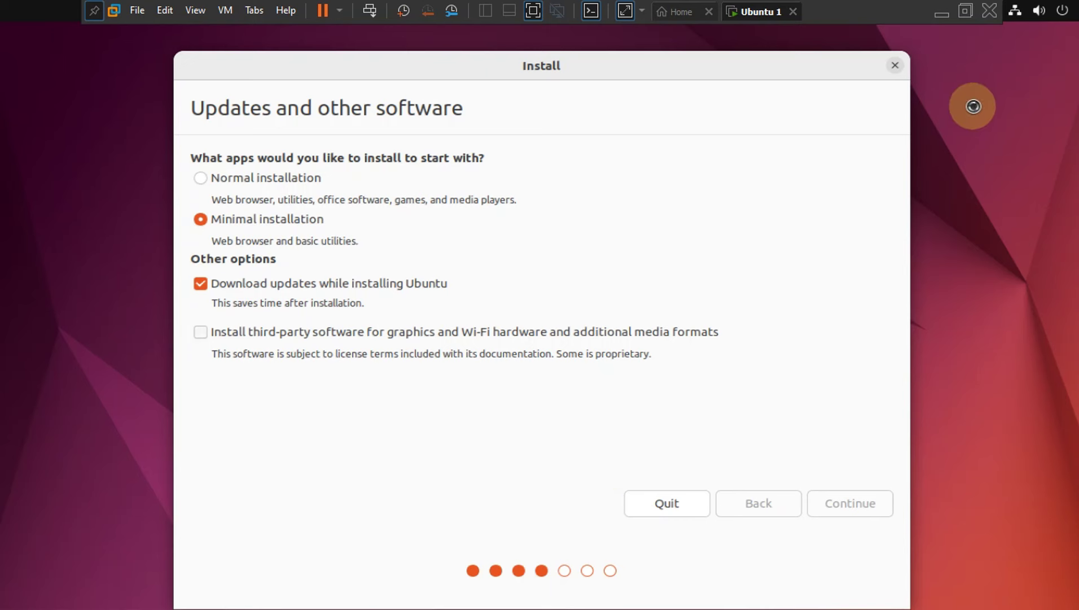
Briefly show the host desktop and screen recorder, then return to the Ubuntu 1 VM.
left_click(943, 20)
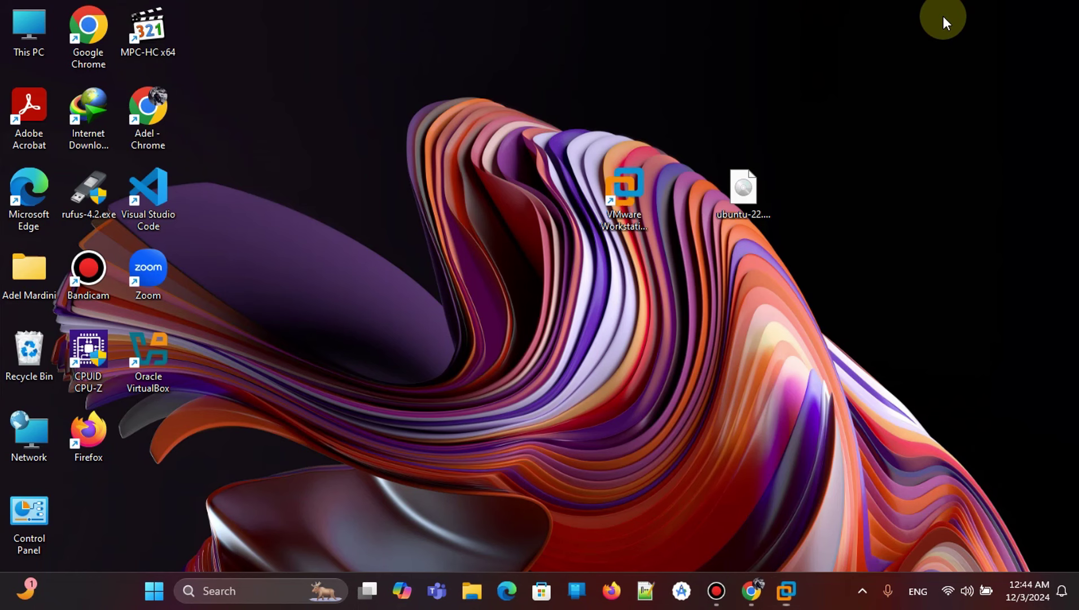
left_click(717, 593)
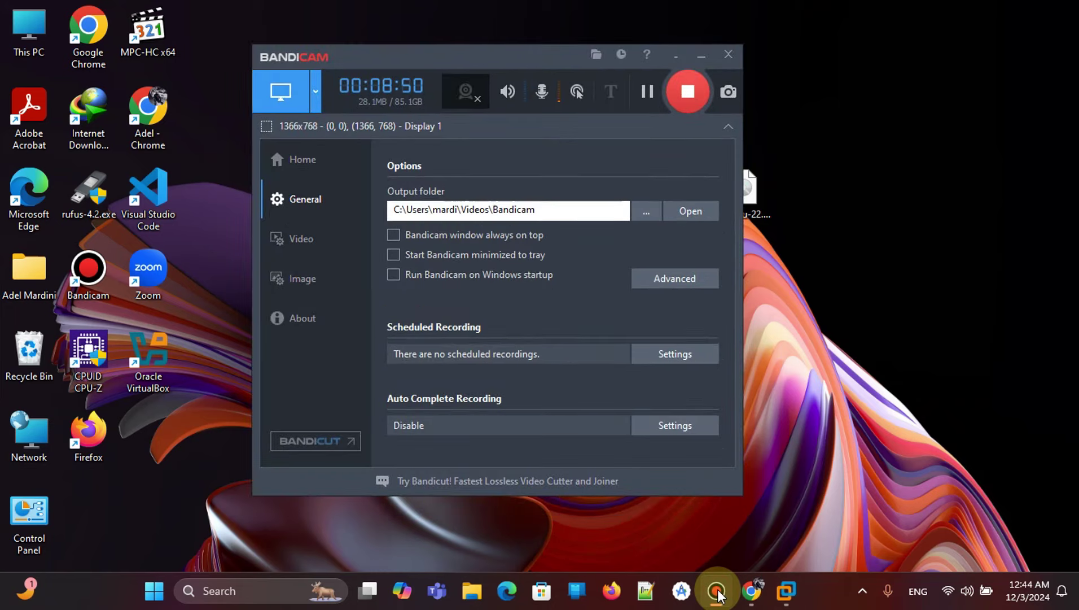
left_click(717, 593)
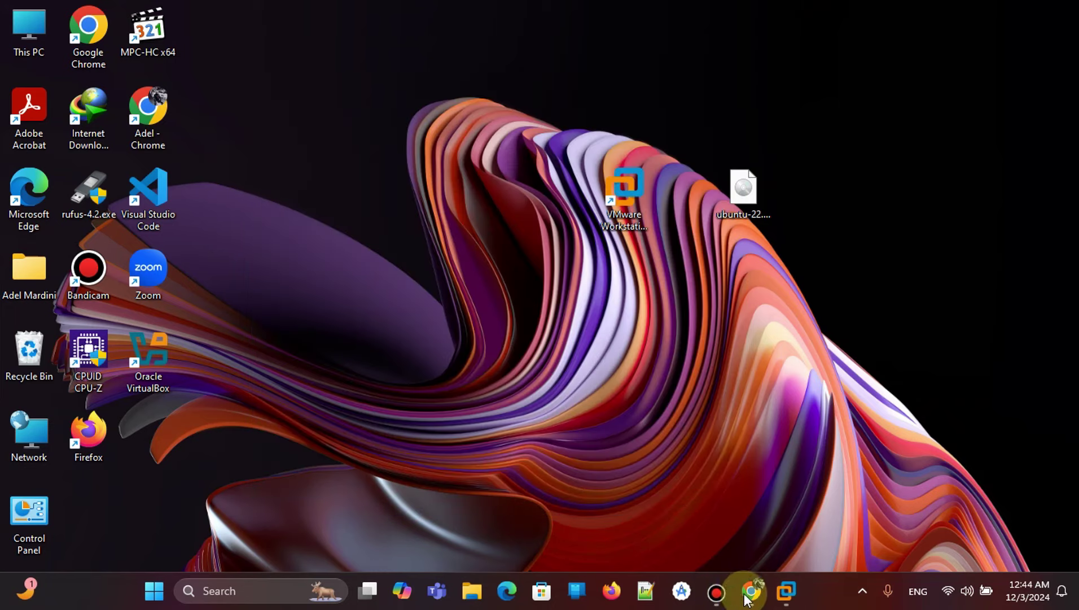
mouse_move(786, 591)
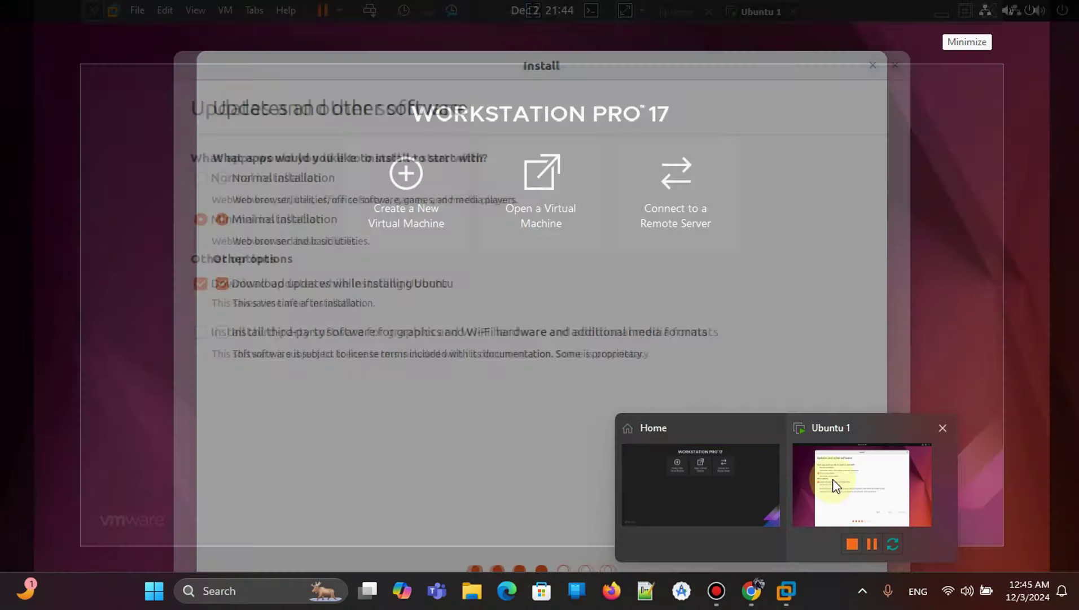
left_click(832, 478)
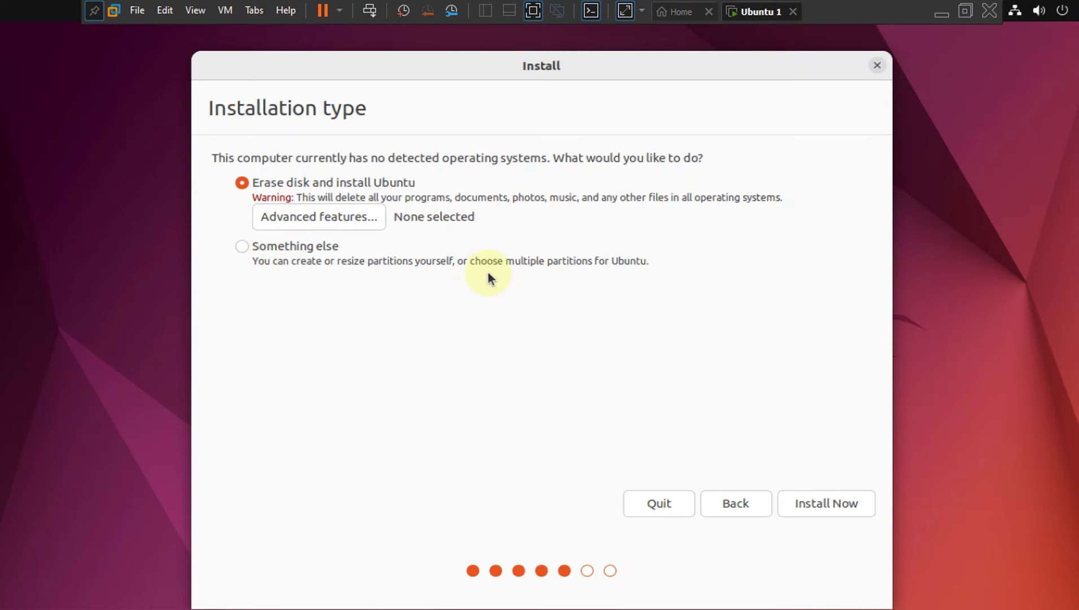
Install Now with Erase disk, confirm writing partition changes, and accept Amman as location.
left_click(834, 502)
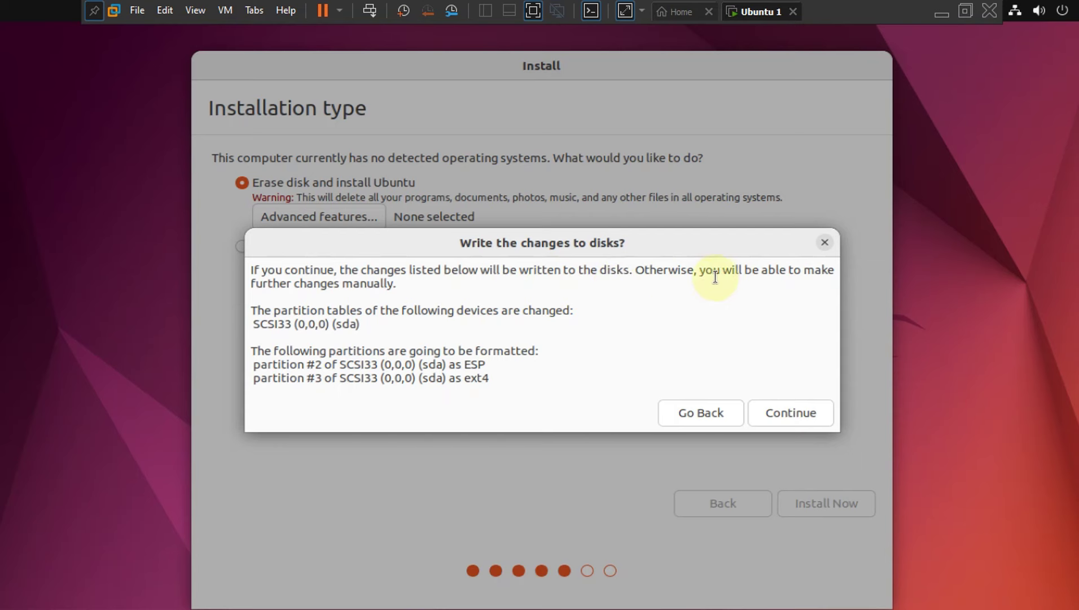
left_click(789, 412)
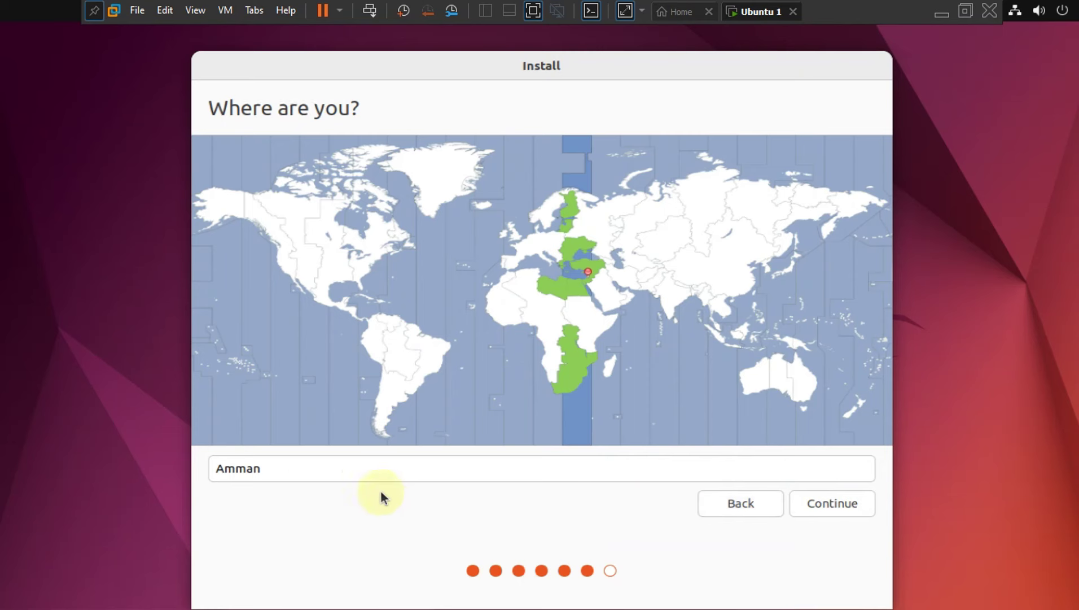
left_click(824, 501)
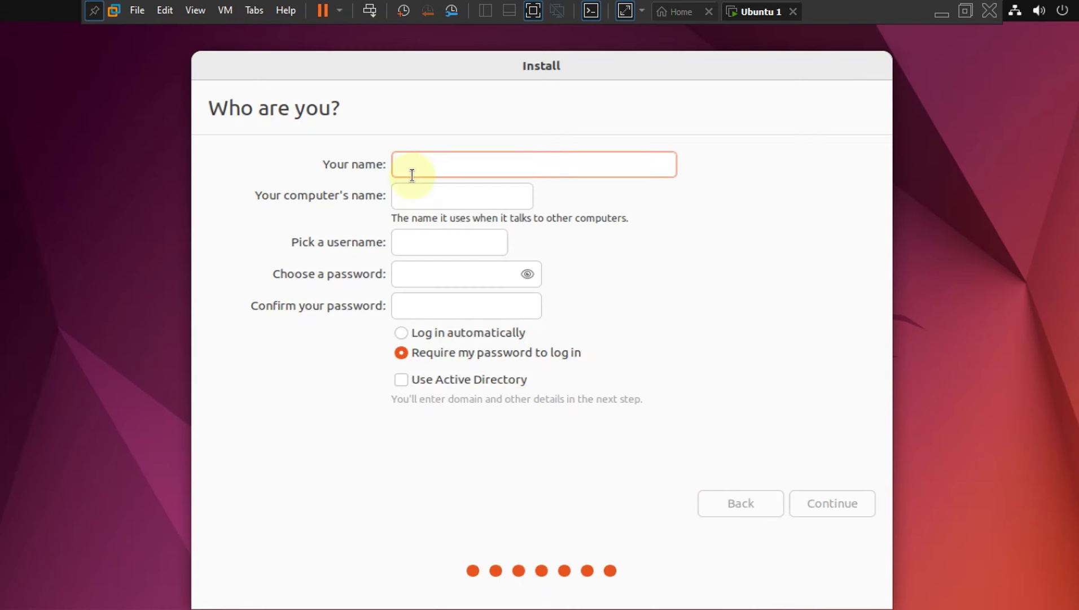
Enter the user's name and a short three-digit password twice on Who are you, then continue.
type("Adel")
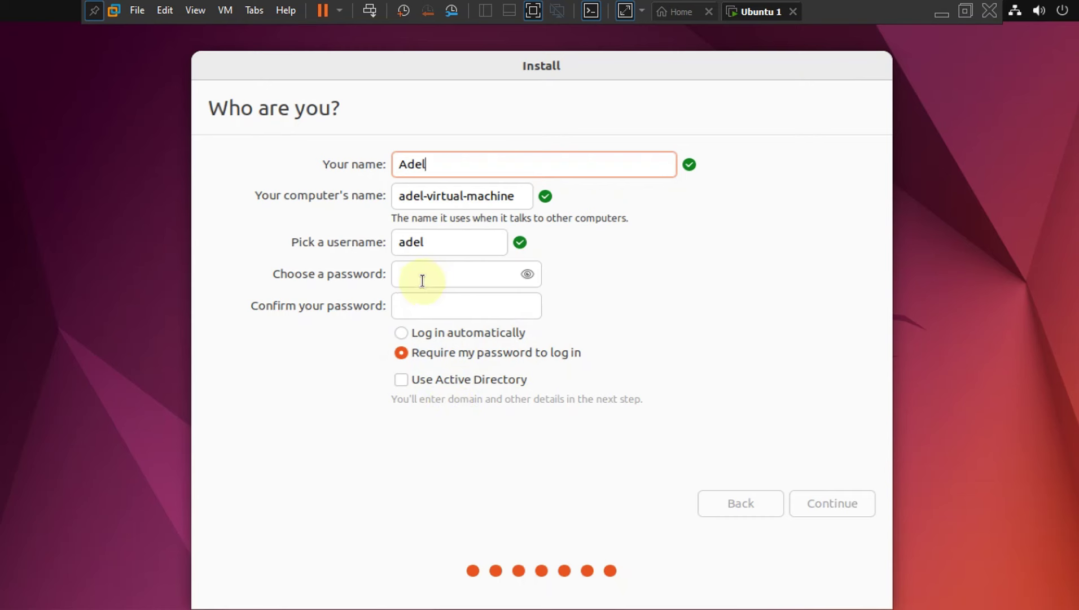
left_click(439, 272)
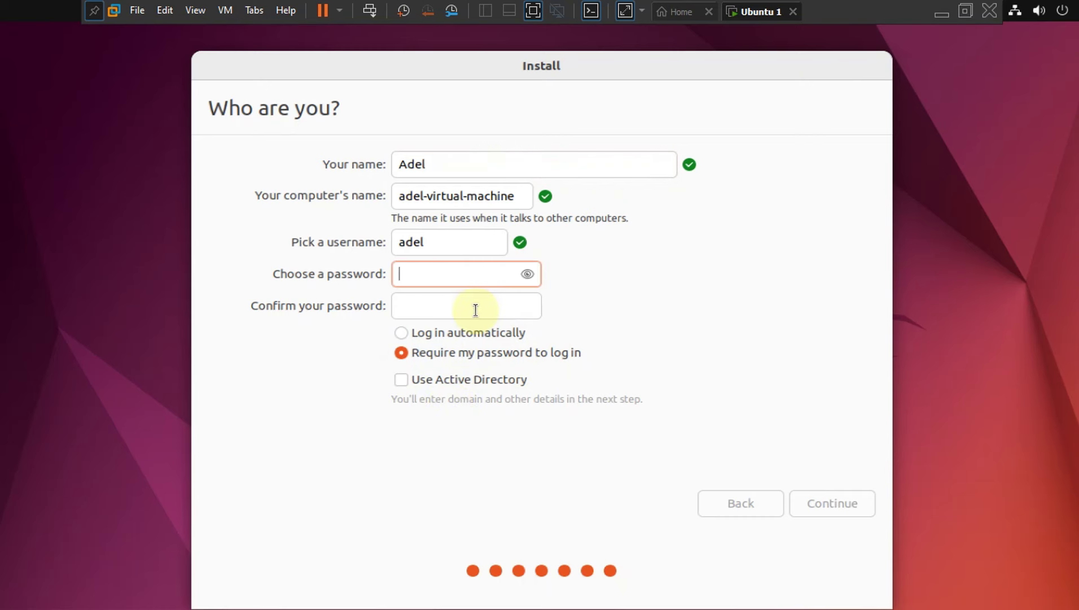
type("123")
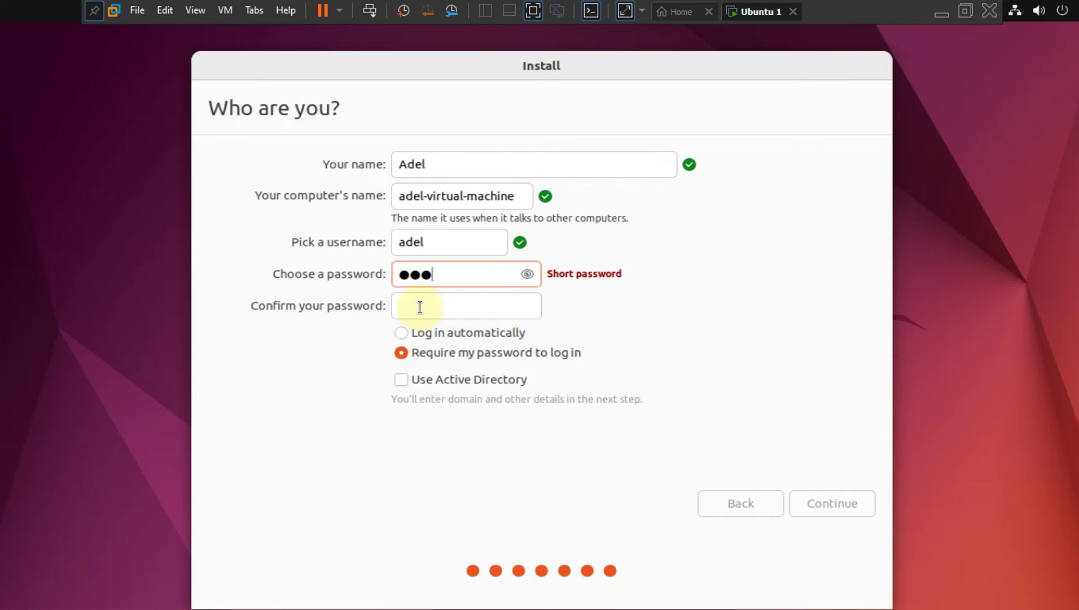
left_click(419, 306)
type("123")
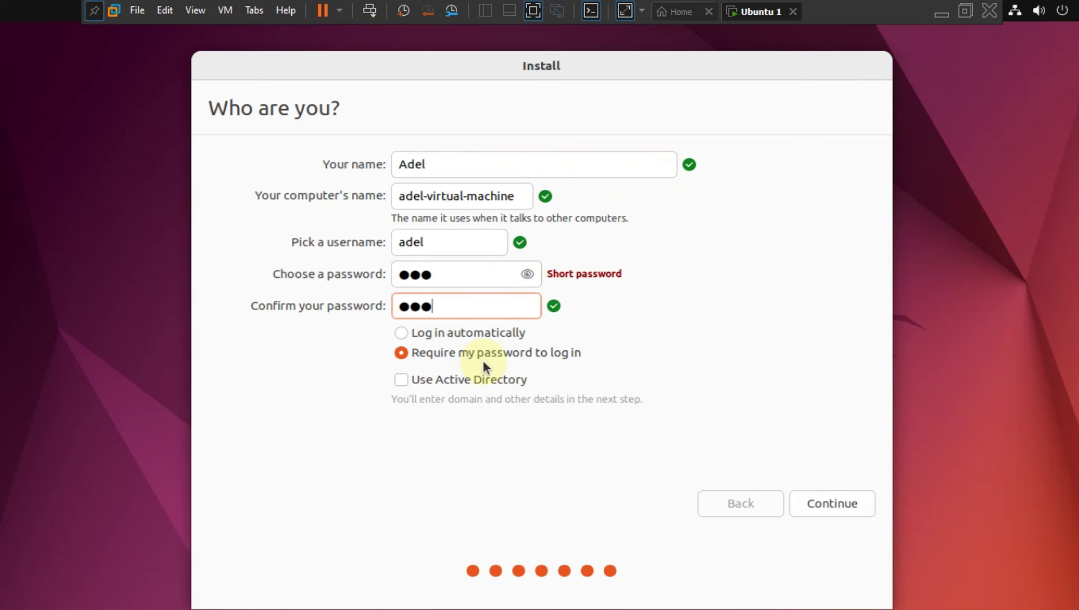
left_click(817, 504)
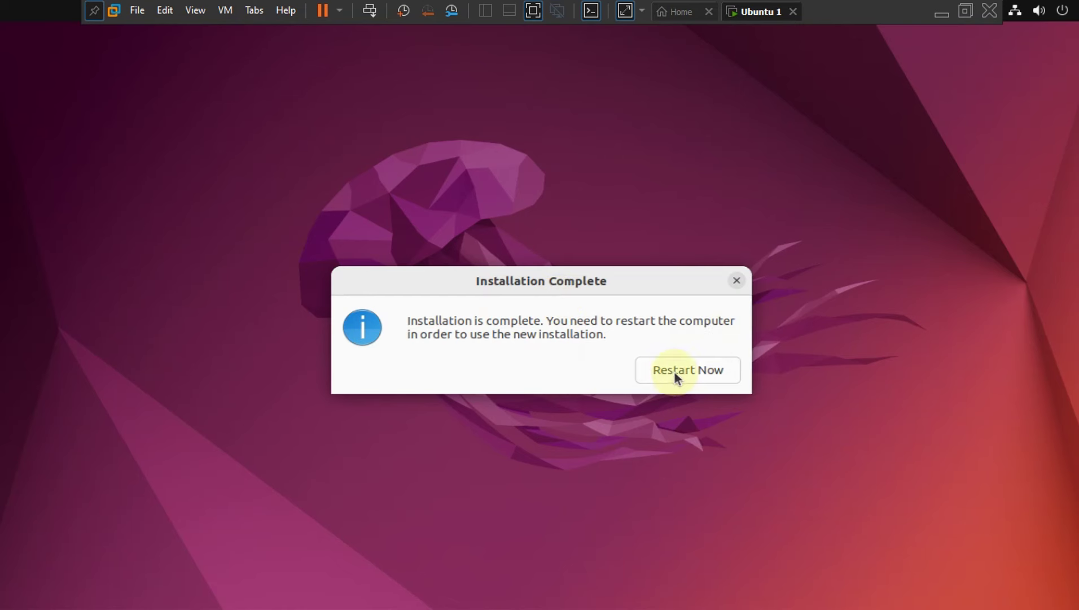
Choose Restart Now after installation and press Enter at the remove-installation-medium prompt.
left_click(699, 373)
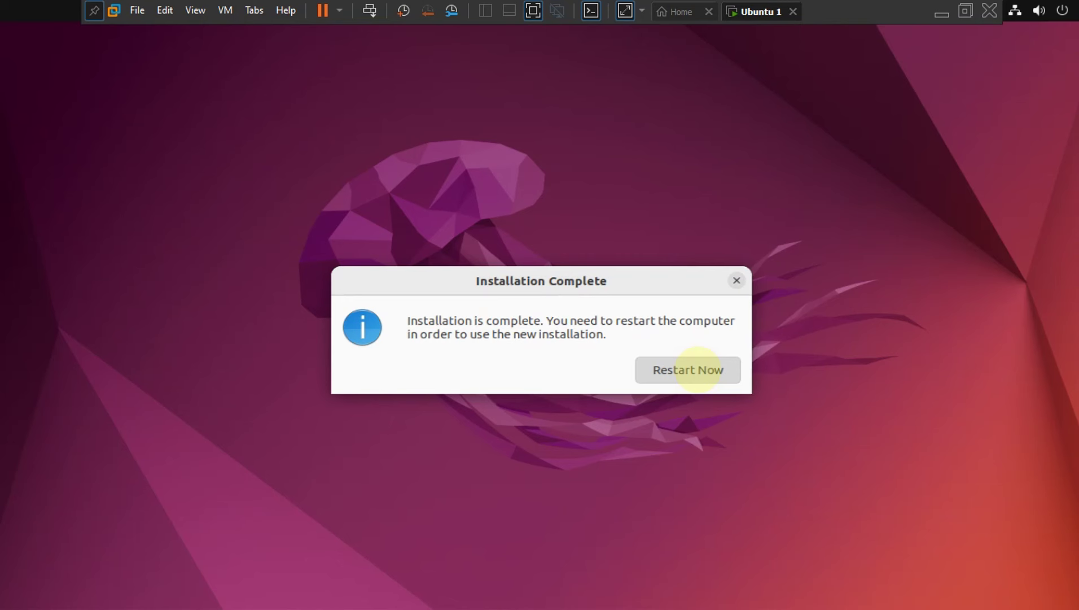
left_click(784, 377)
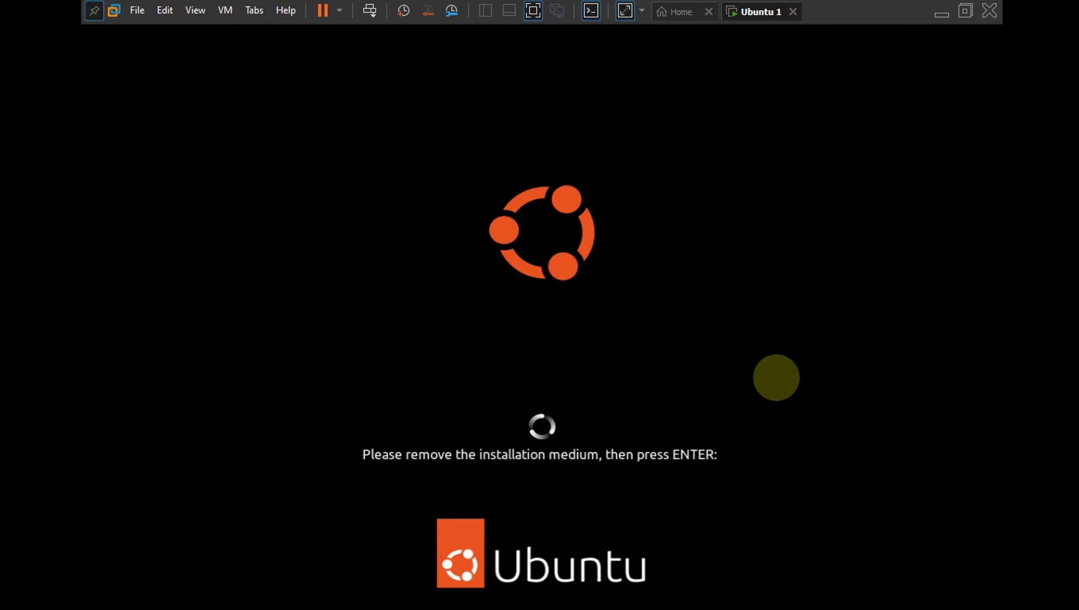
key("Return")
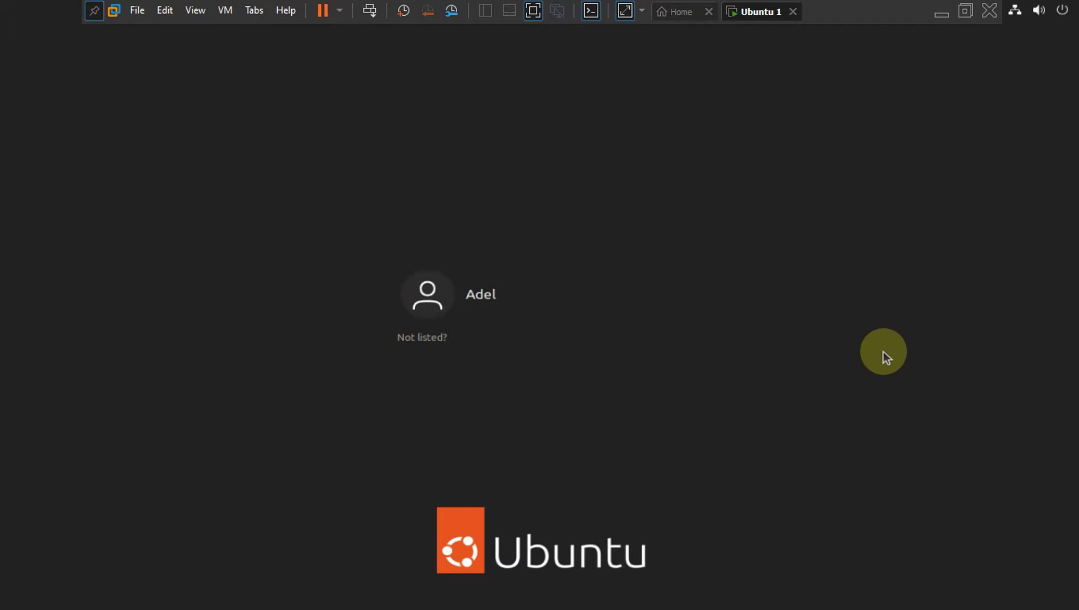
Log in as the new user account with its password.
left_click(496, 298)
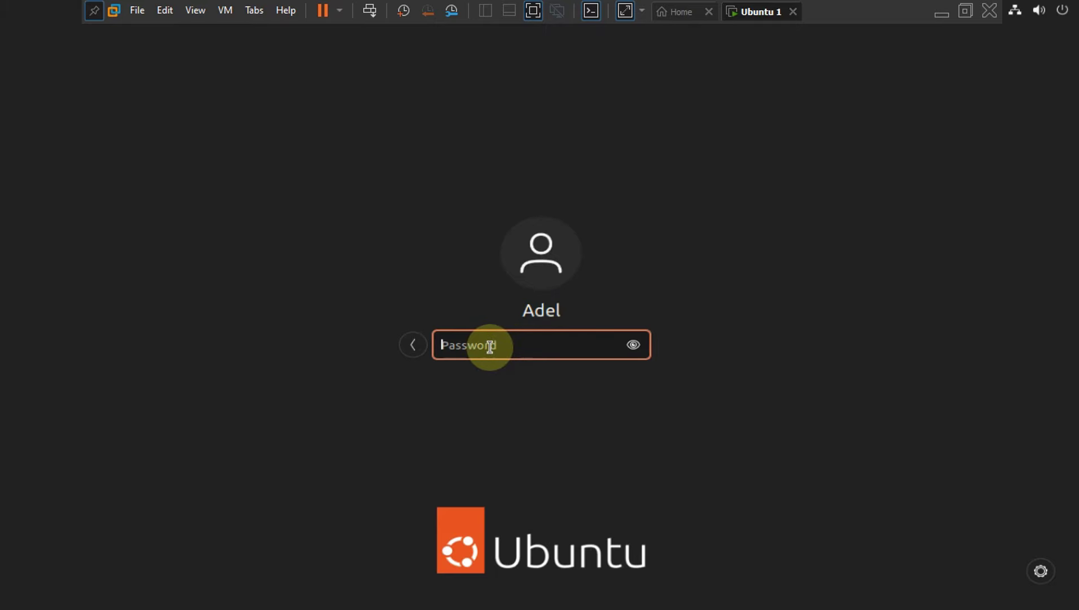
type("•••")
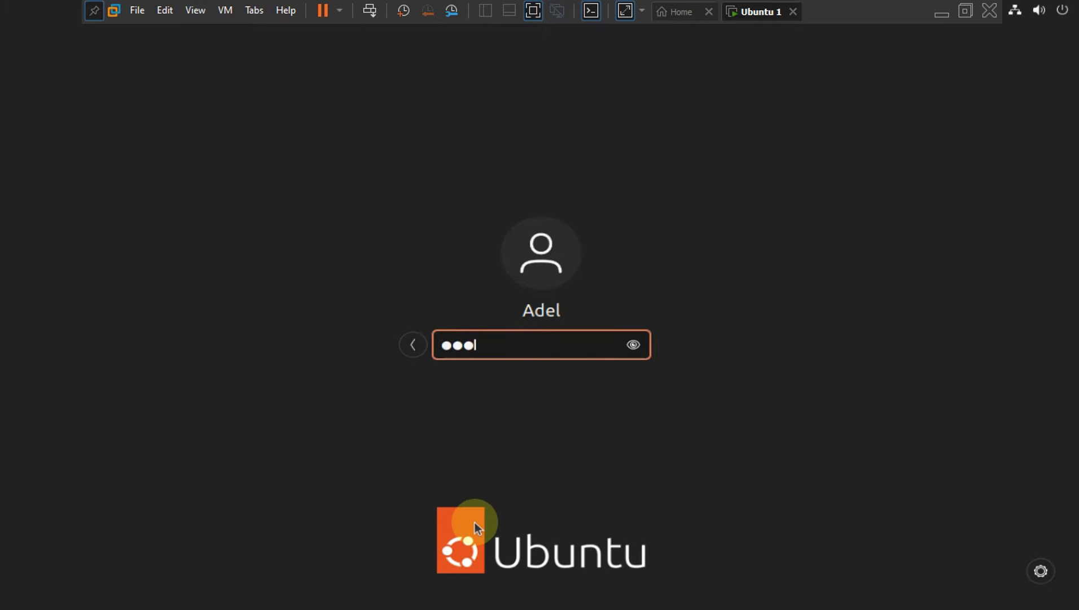
key("Return")
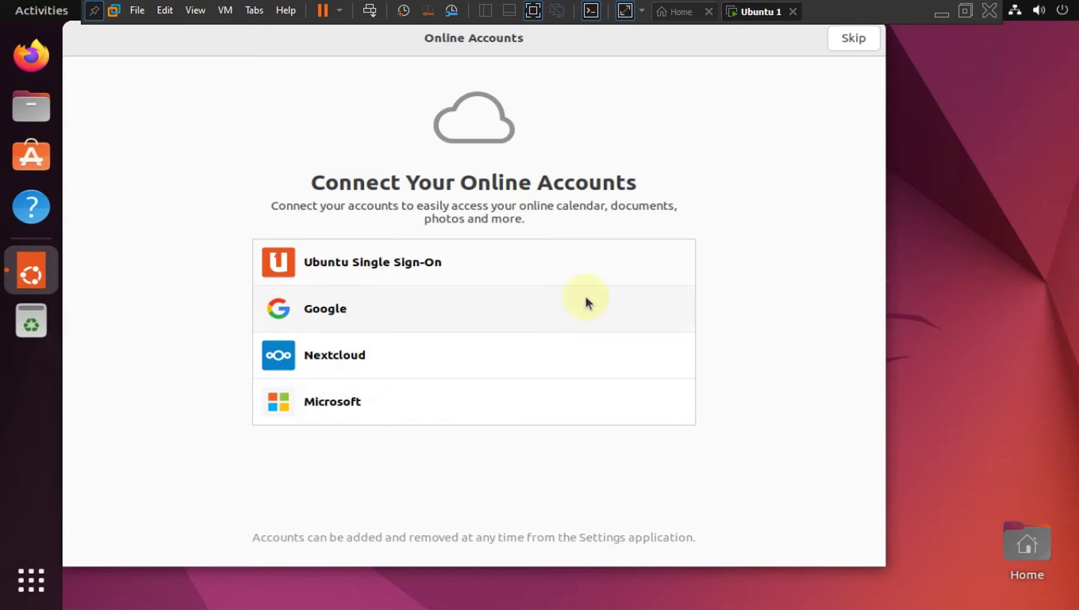
Skip online accounts, Livepatch, Help improve Ubuntu and privacy pages, then finish the welcome setup.
left_click(853, 40)
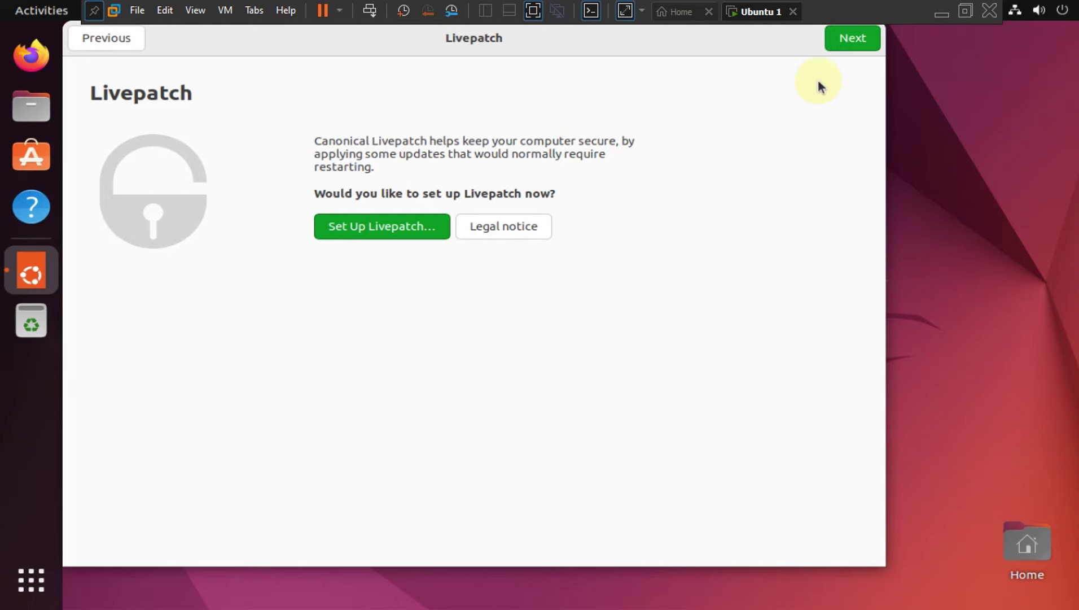
left_click(849, 38)
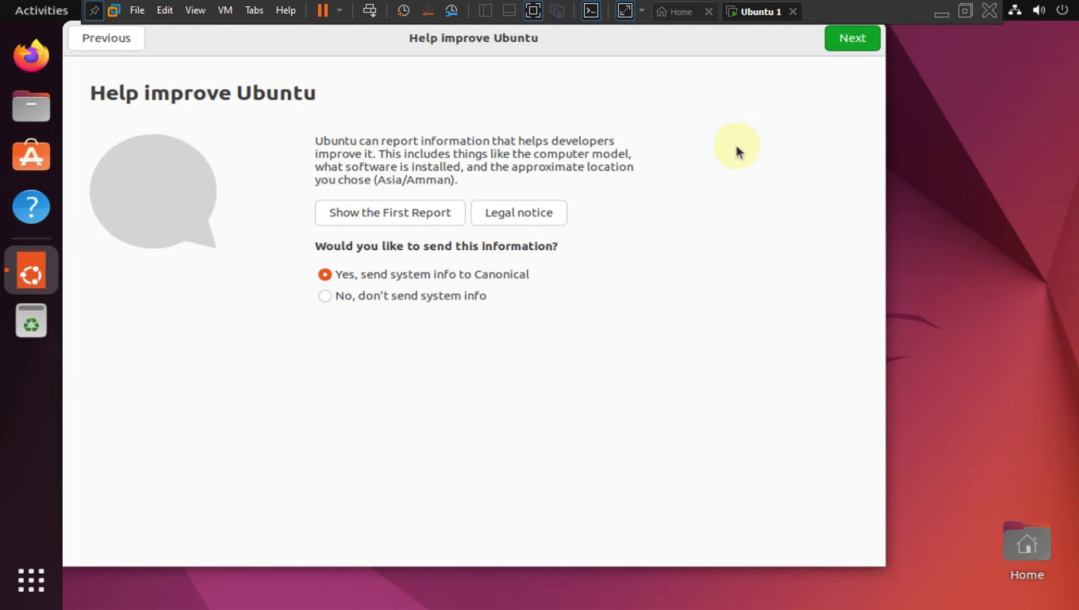
left_click(845, 44)
left_click(846, 41)
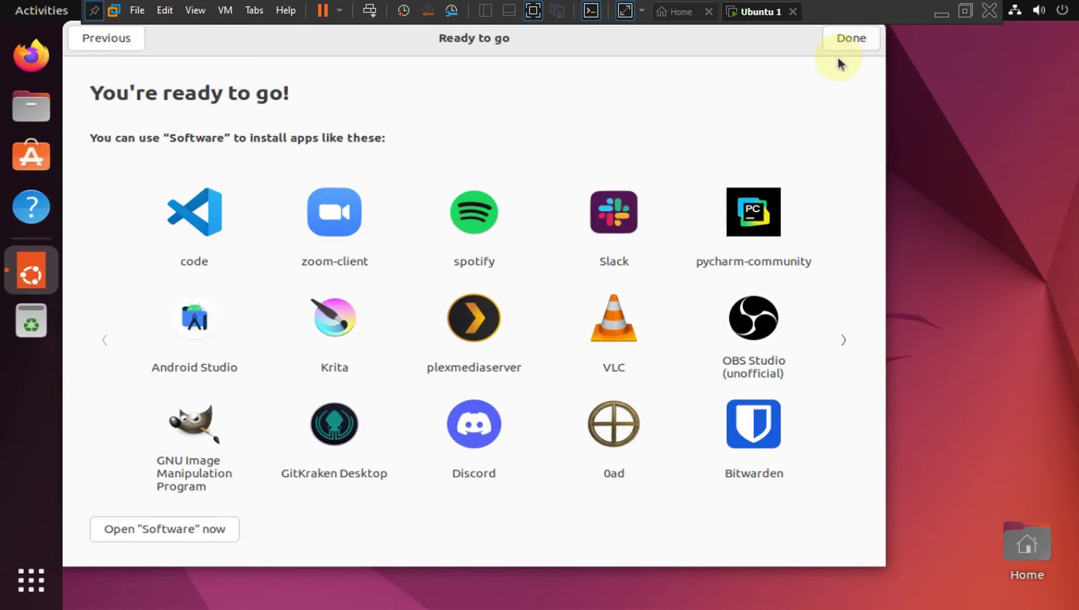
left_click(851, 38)
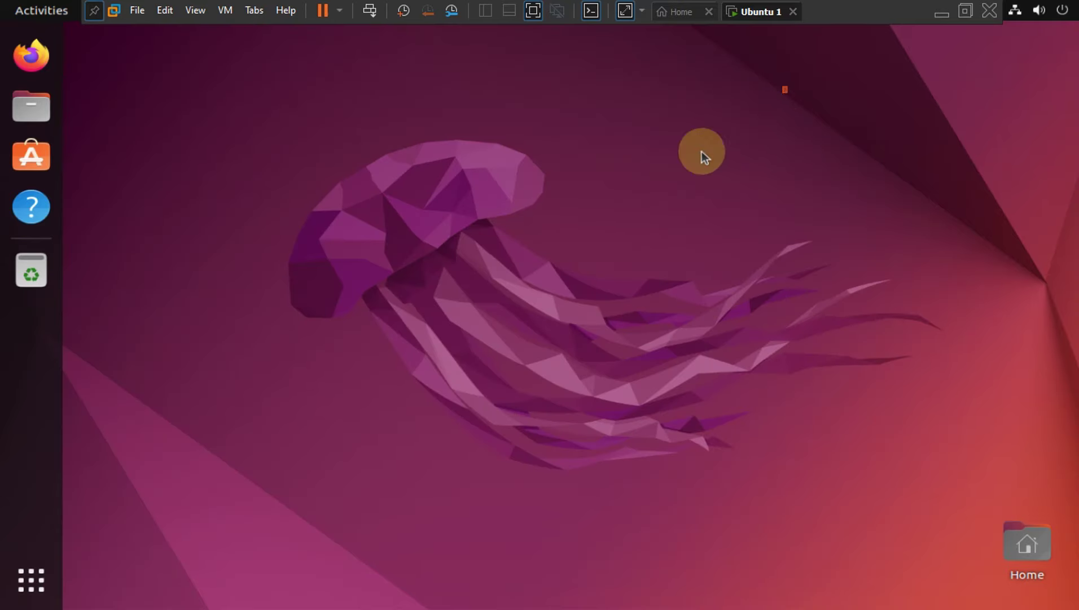
Browse the app overview and desktop menu, then minimize VMware to the Windows desktop and open Bandicam.
left_click_drag(786, 88, 243, 434)
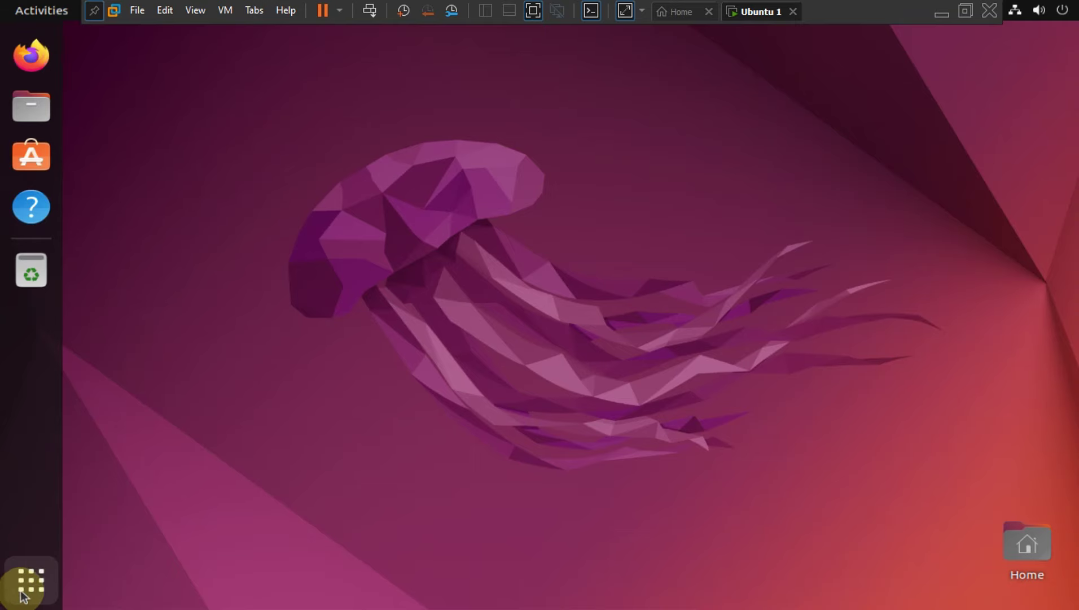
left_click(41, 565)
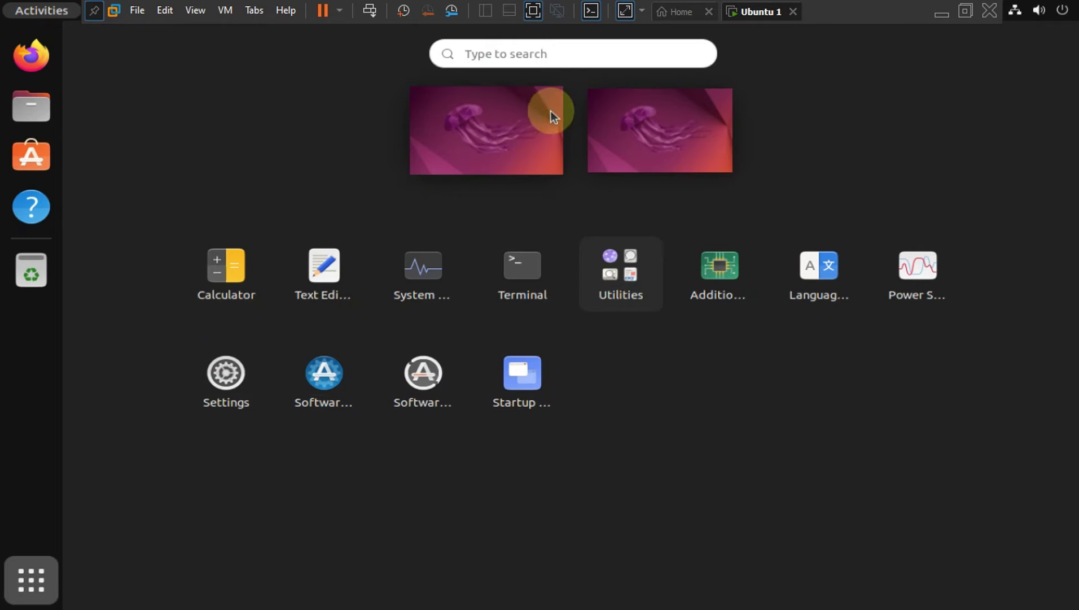
left_click(463, 106)
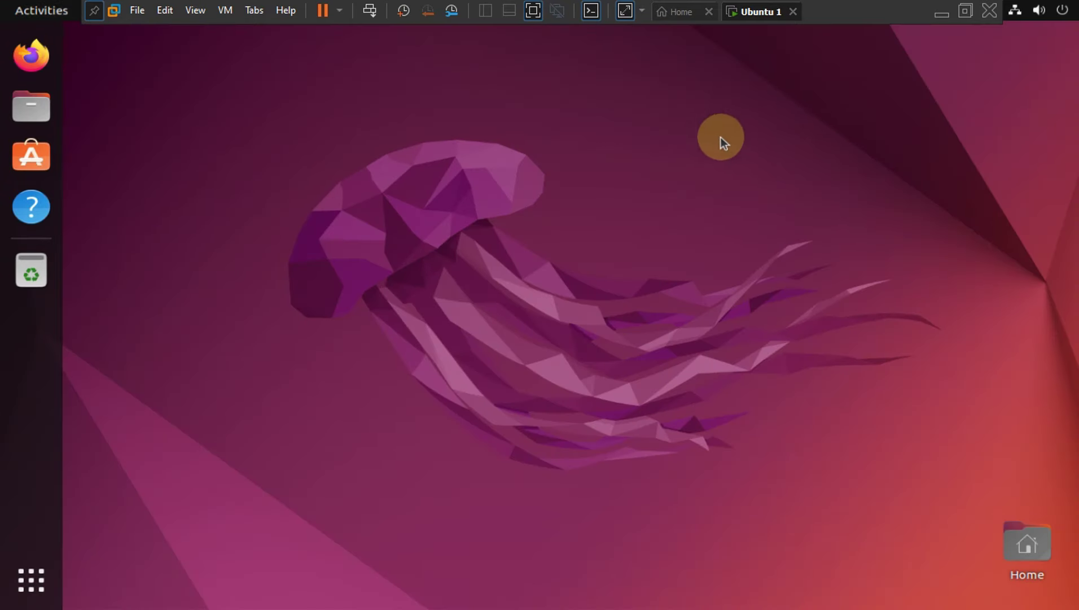
right_click(350, 158)
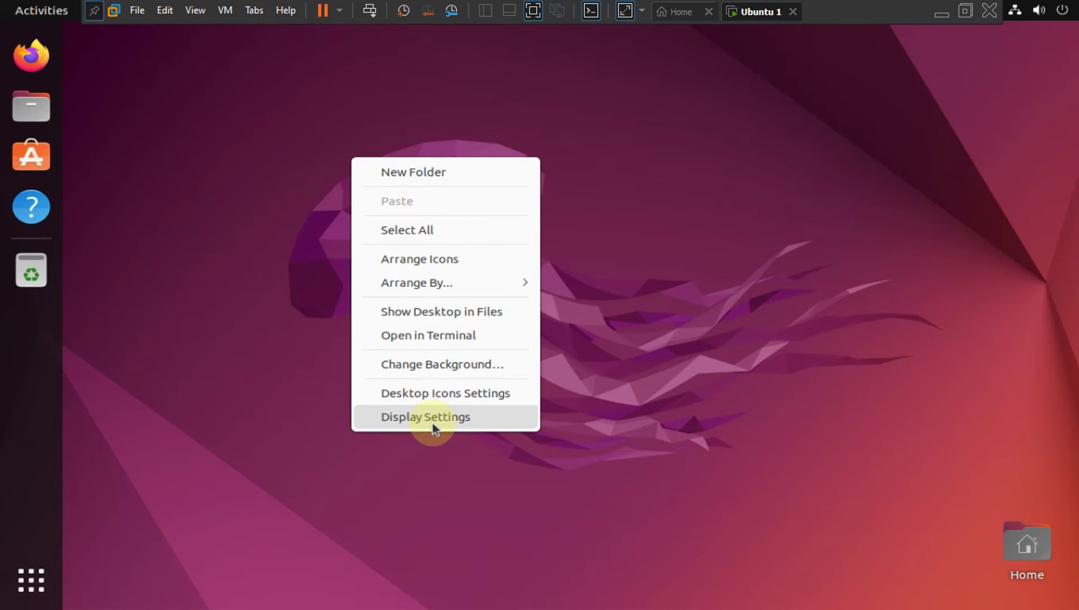
left_click(512, 102)
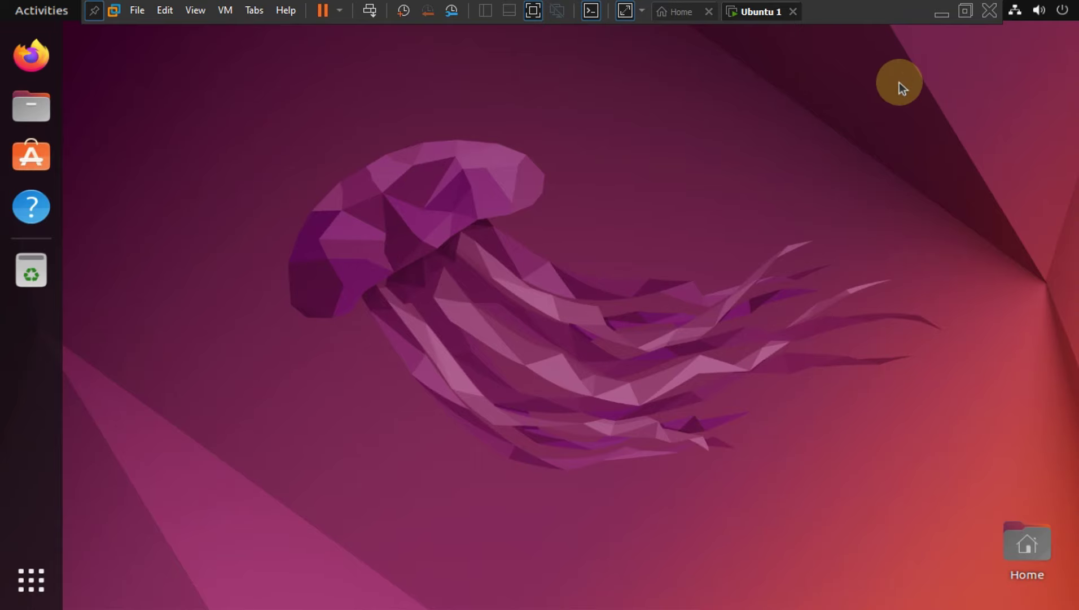
left_click(942, 12)
left_click(716, 590)
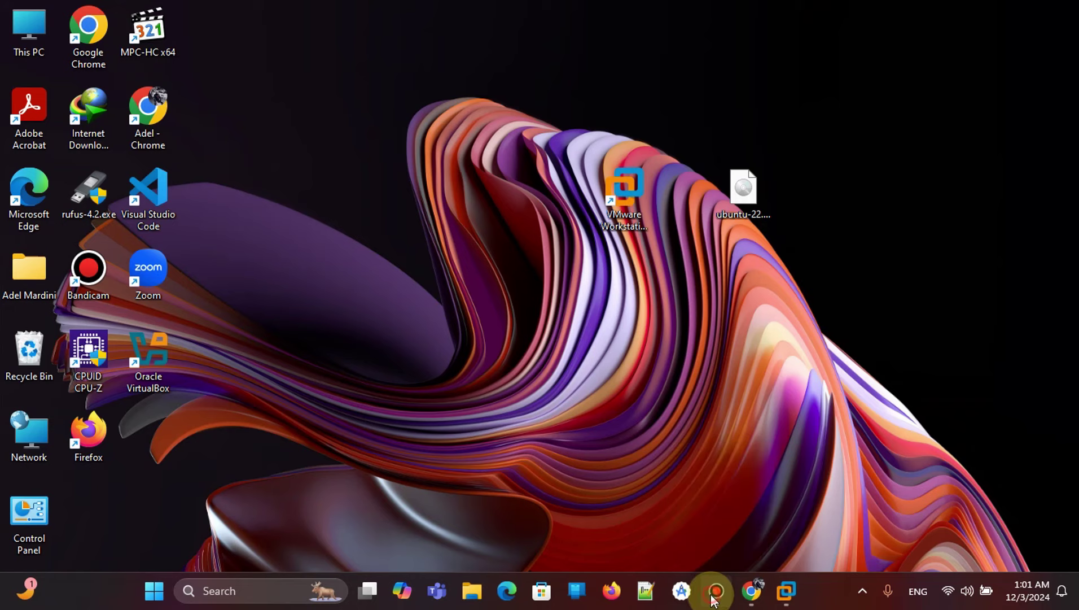